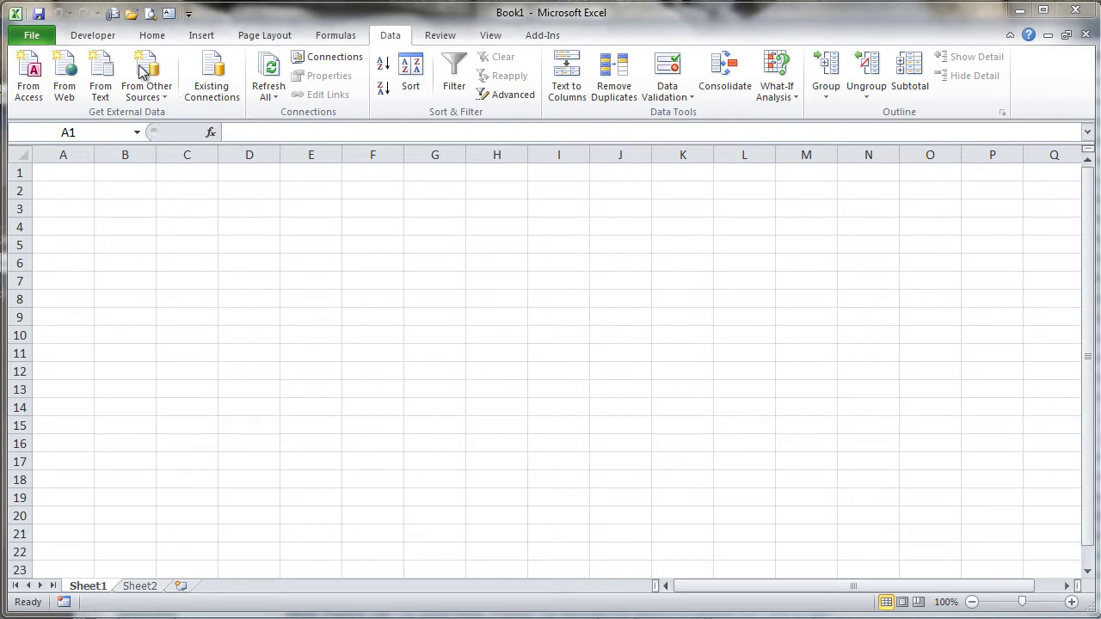
Step: Switch from the Home tab to the Data tab in the empty Book1 workbook
click(152, 36)
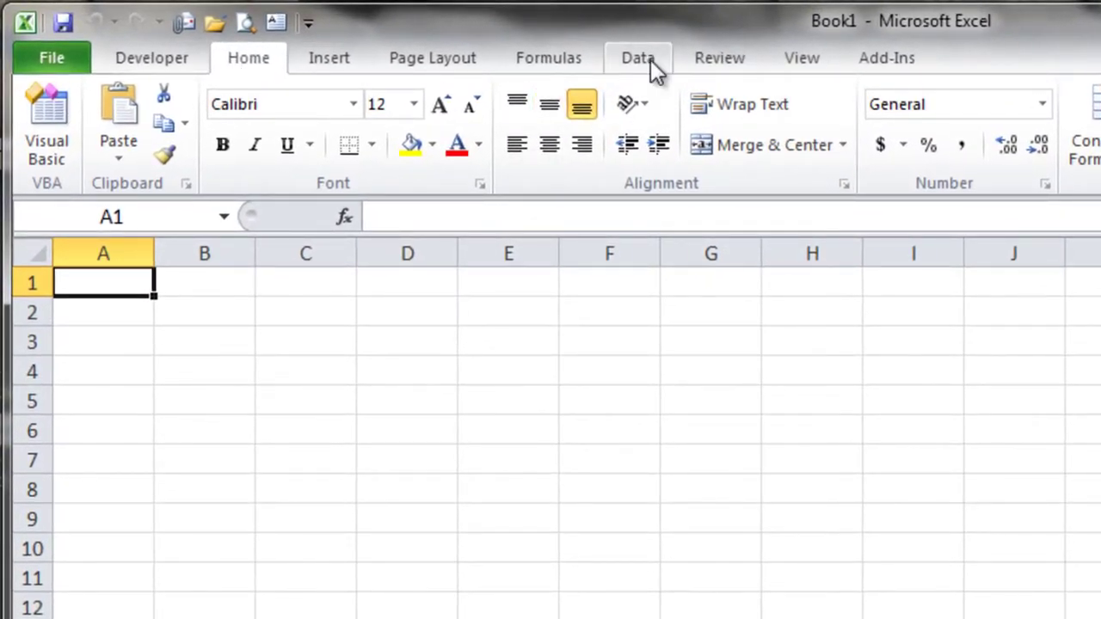
click(650, 60)
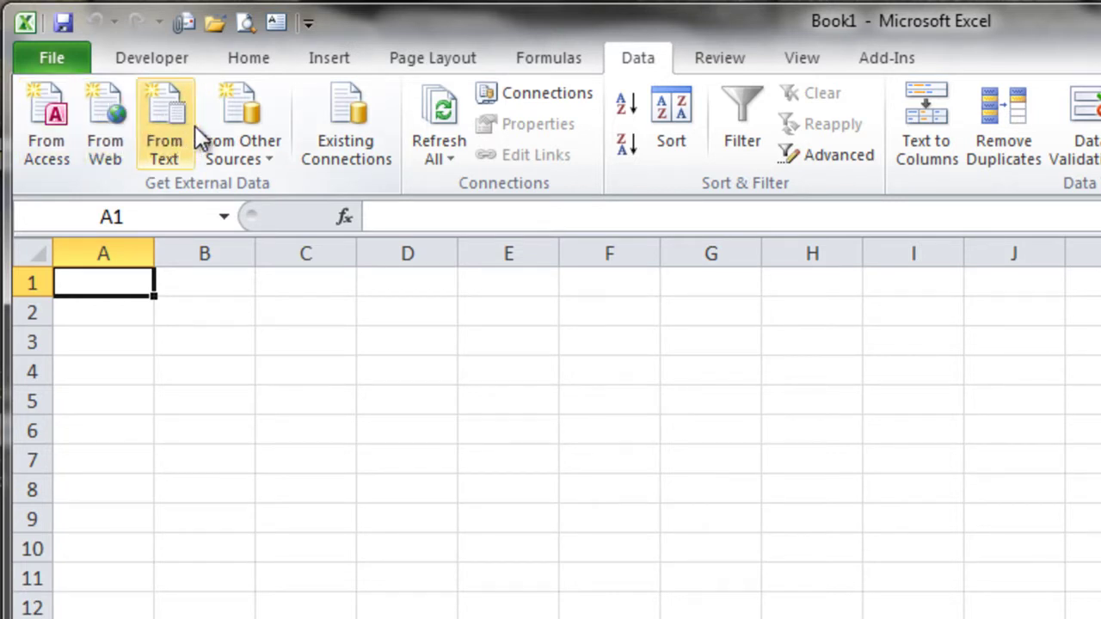
Step: Start a From Web query and paste the IIHS statebystate.html fatality facts address
click(113, 112)
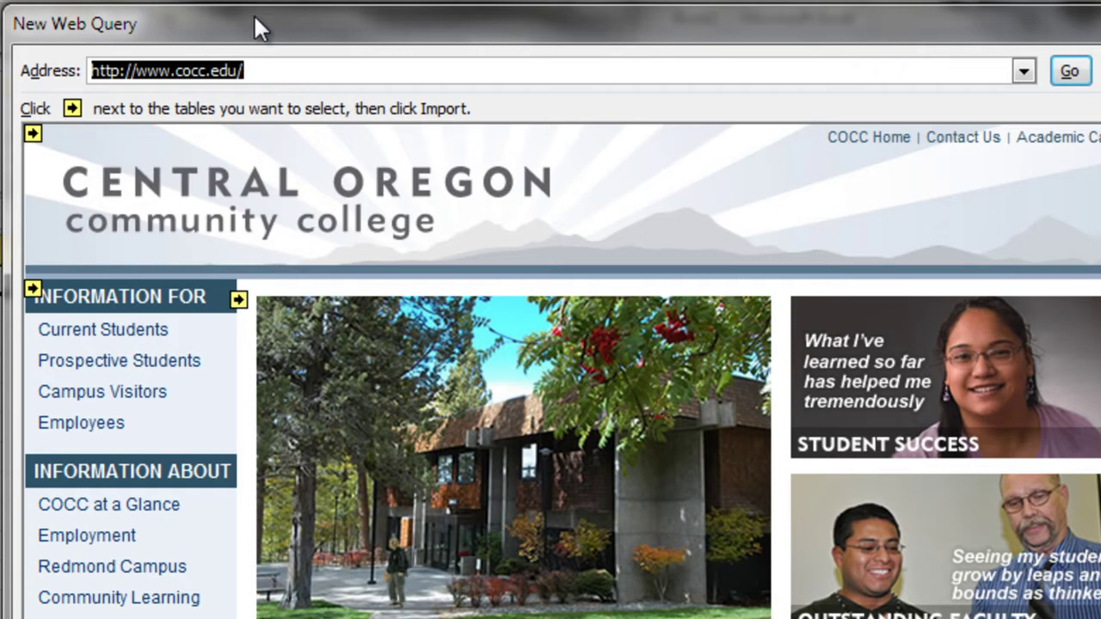
text(http://www.iihs.org/research/fatality_facts_2006/statebystate.html)
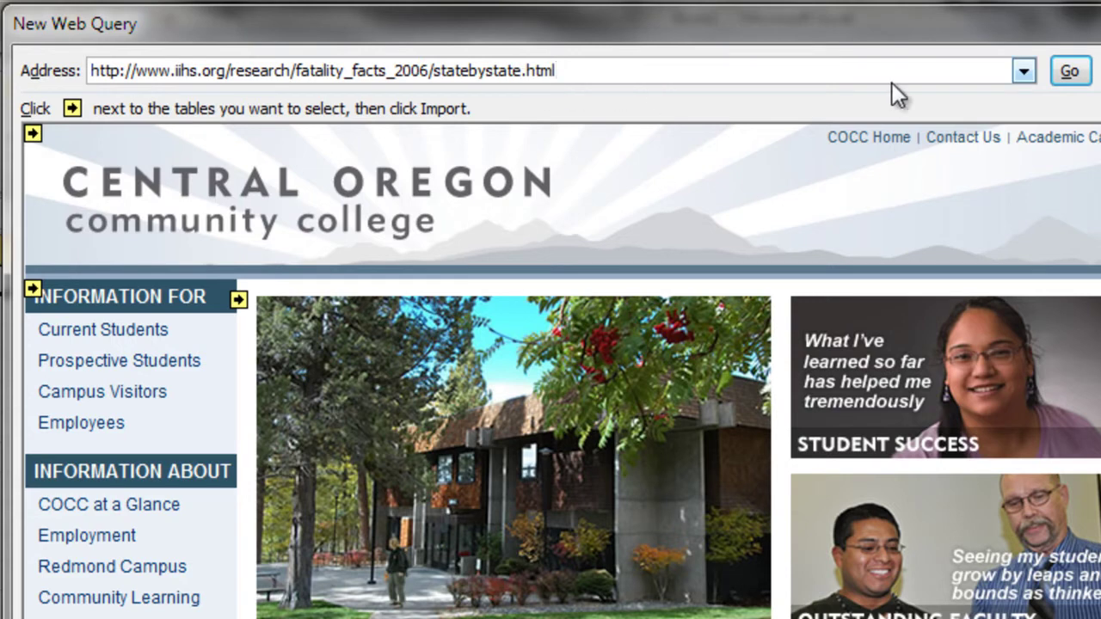
Step: Load the IIHS page, mark the state-by-state crash table, and import it
click(1070, 74)
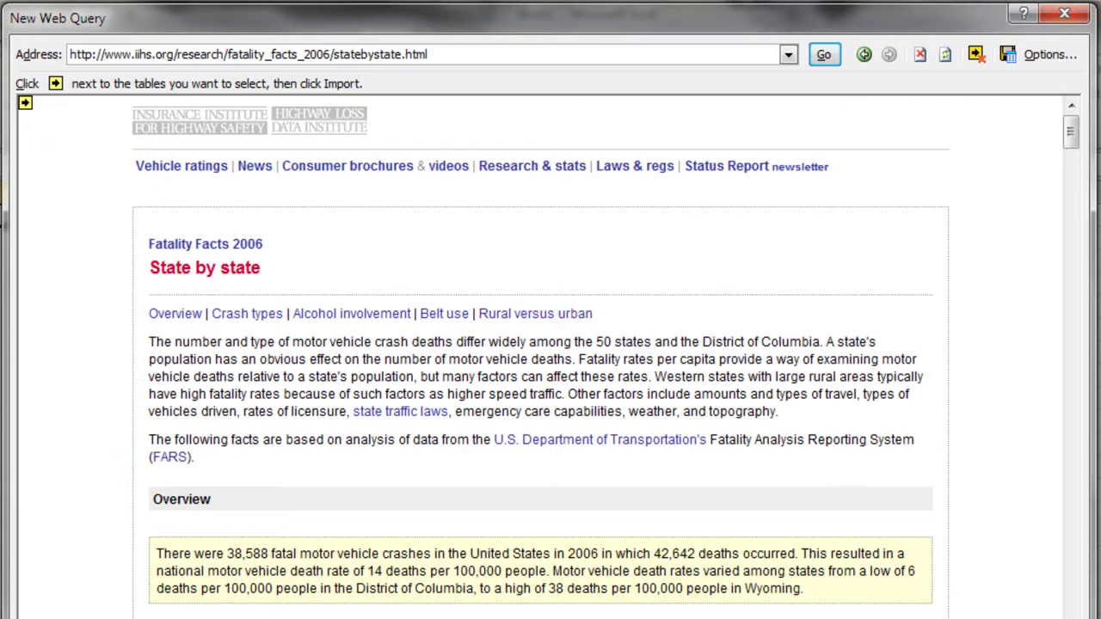
scroll(551, 361, down, 8)
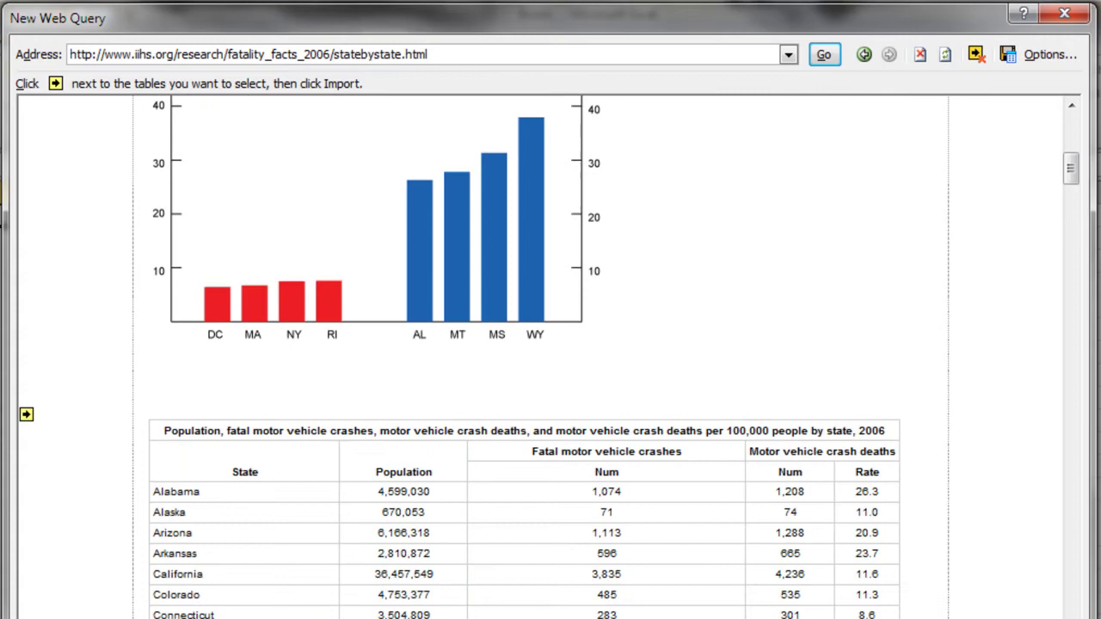
scroll(550, 361, down, 3)
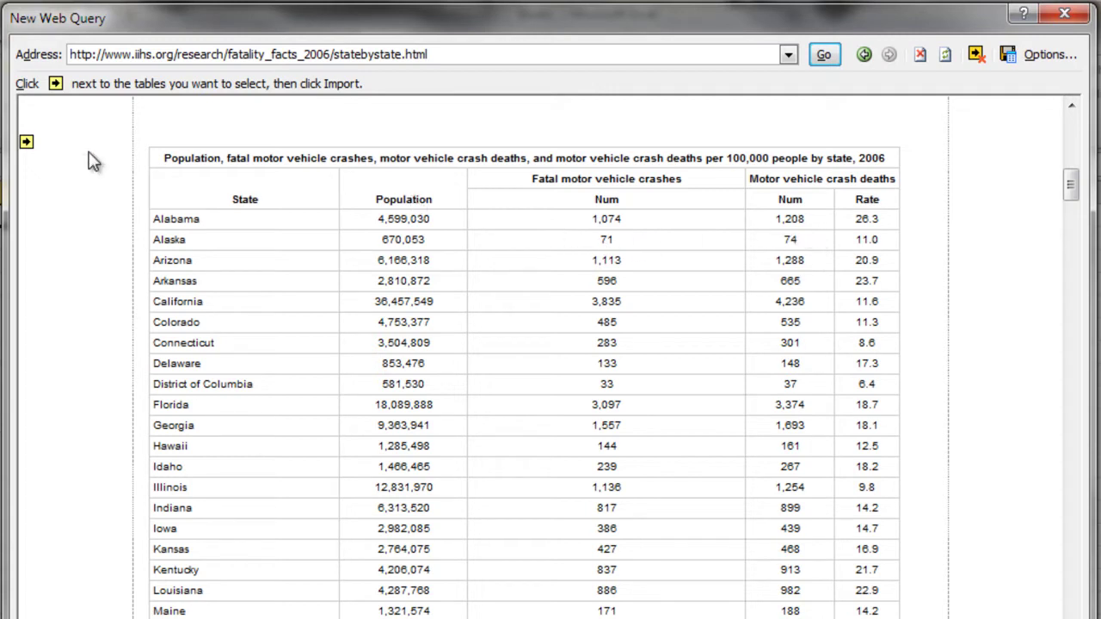
click(27, 143)
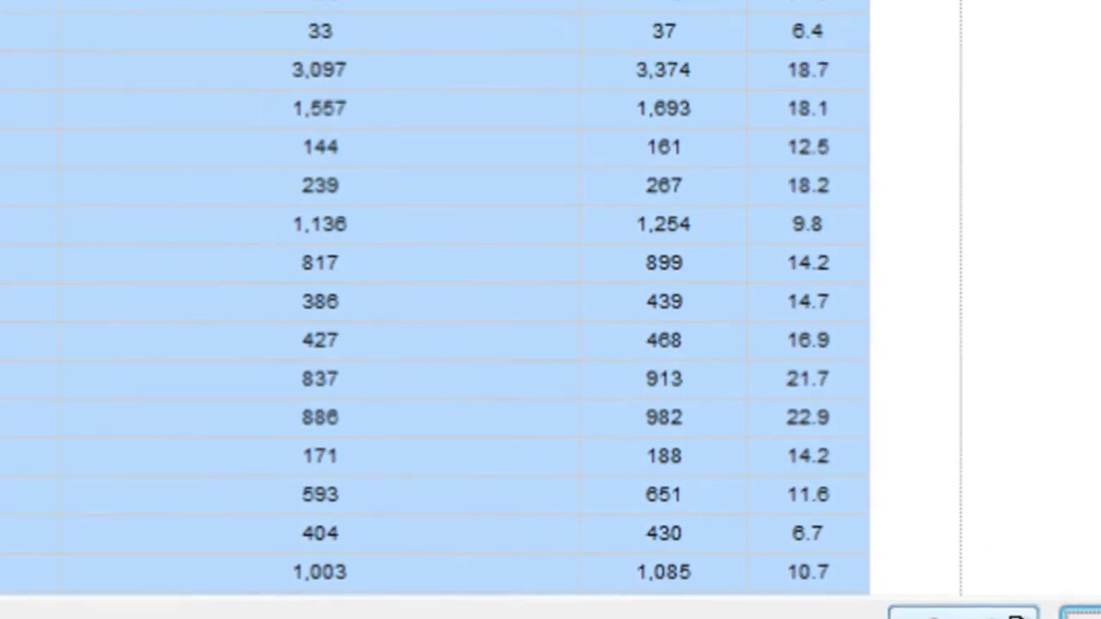
click(856, 517)
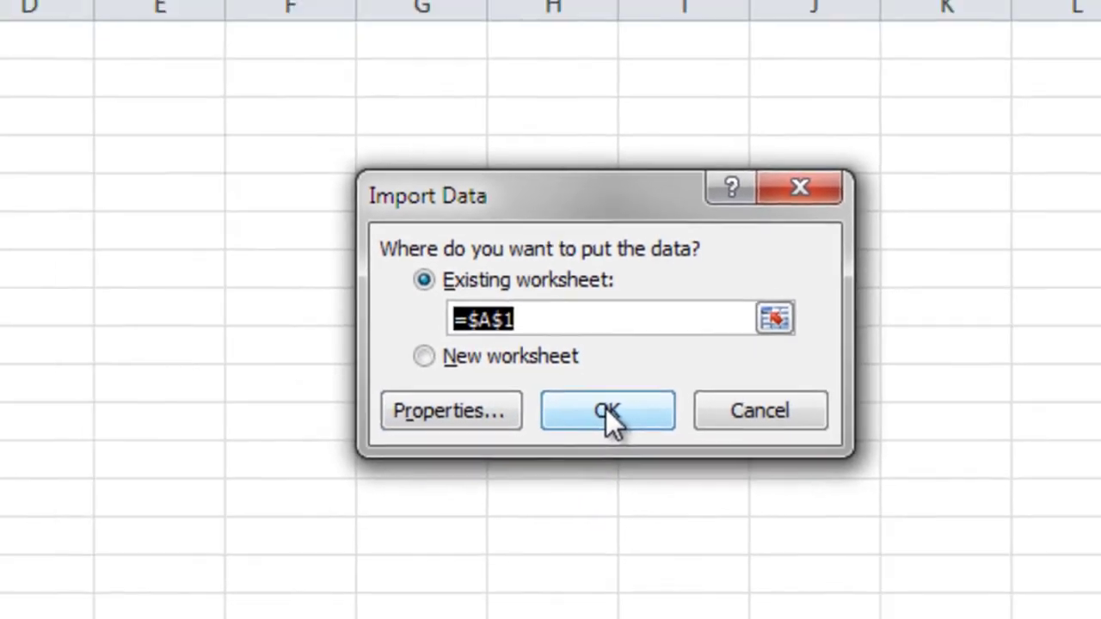
Step: Place the imported table at A1 and move the State header down to A3
click(565, 387)
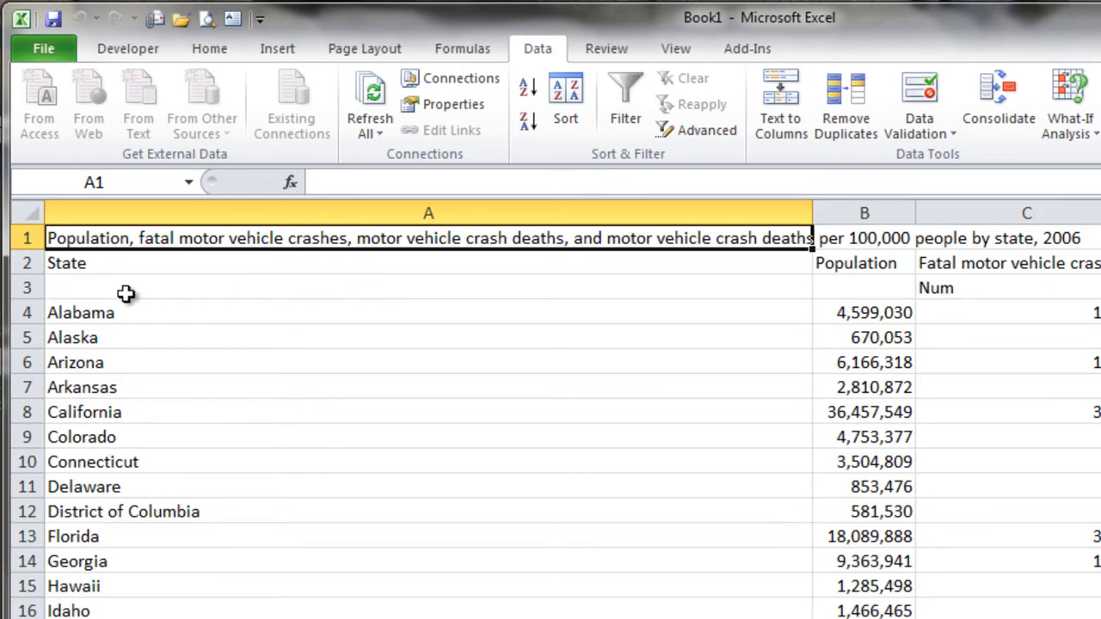
drag(103, 315, 105, 391)
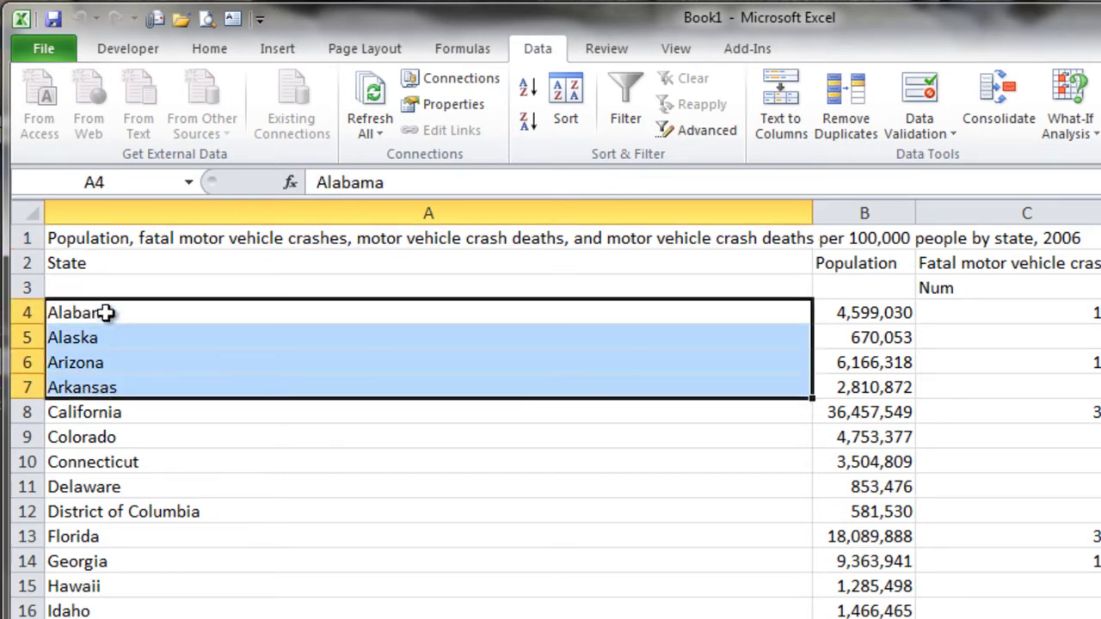
click(105, 287)
click(100, 264)
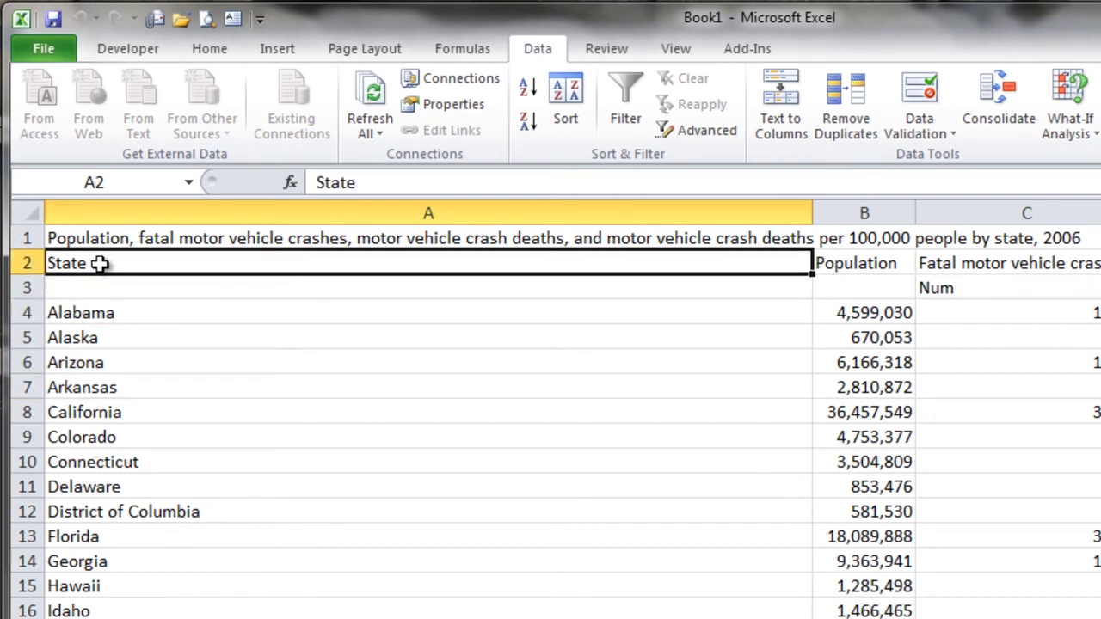
drag(102, 270, 101, 287)
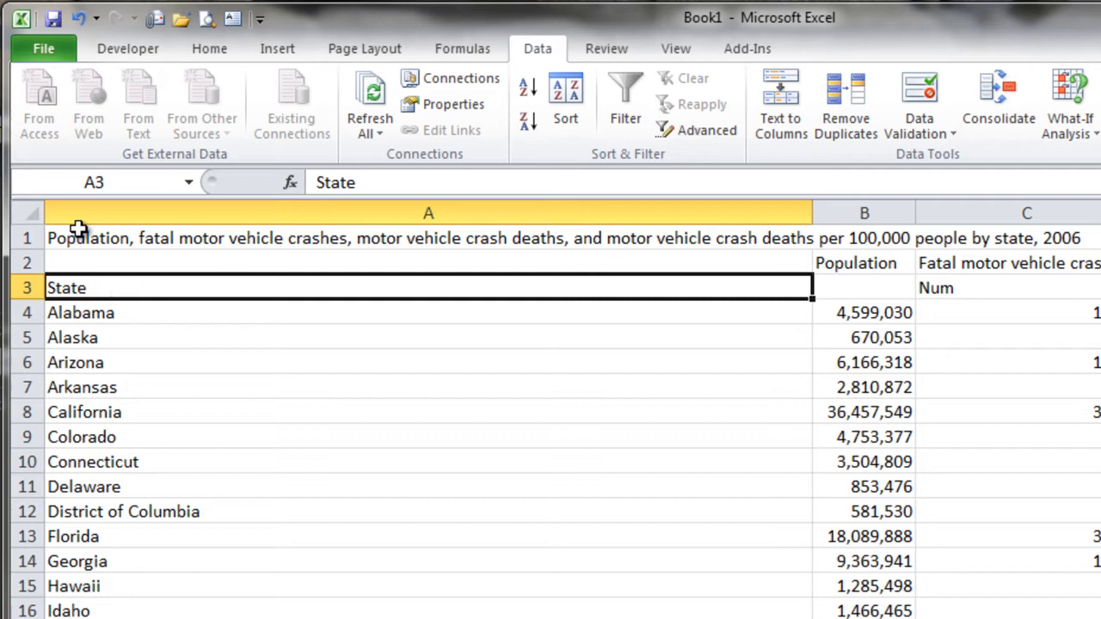
Step: Make the State header bold and move the Population header down to B3
click(212, 49)
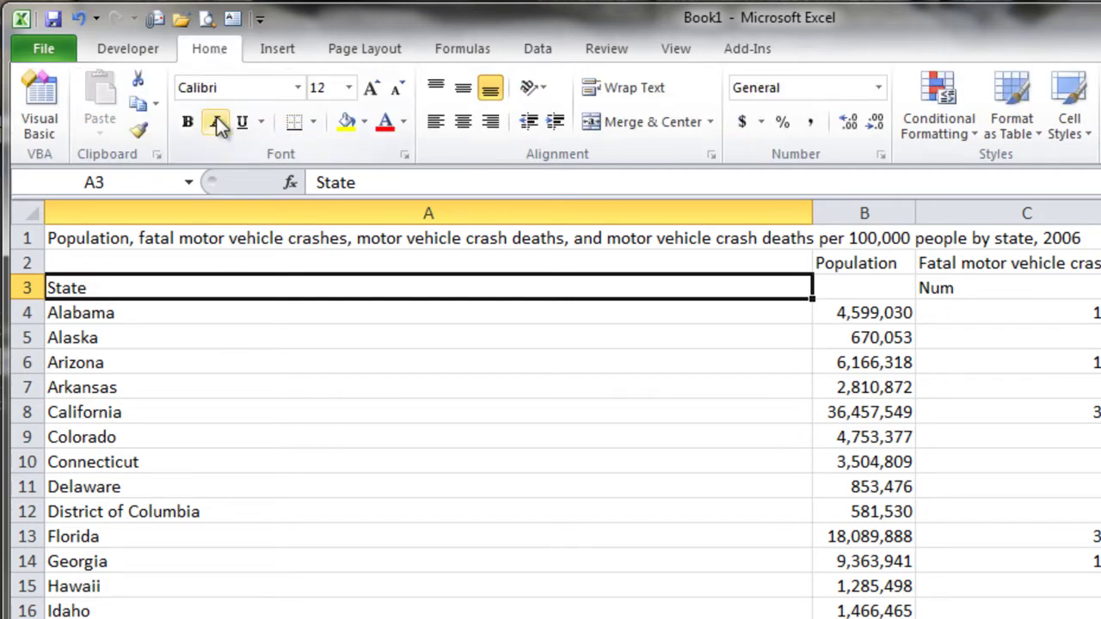
click(189, 123)
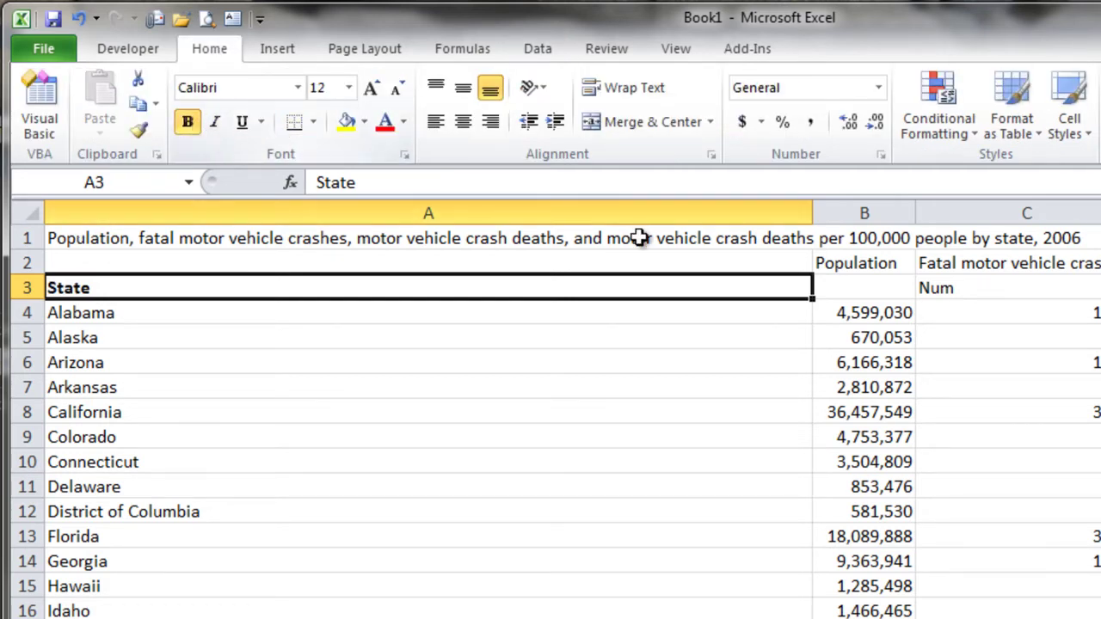
click(845, 267)
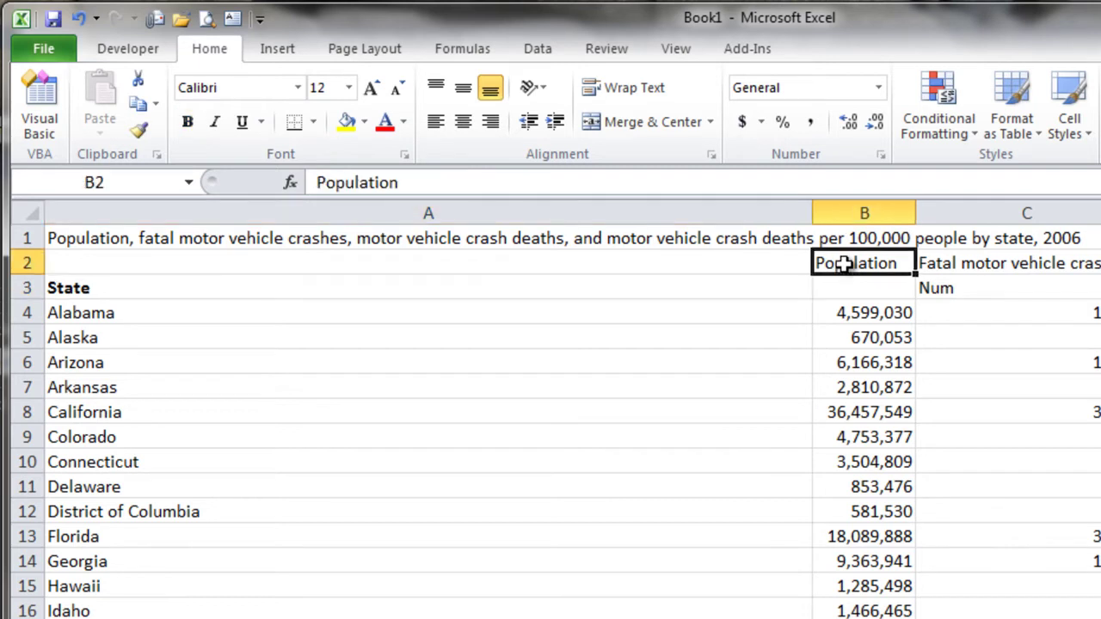
drag(847, 275, 830, 297)
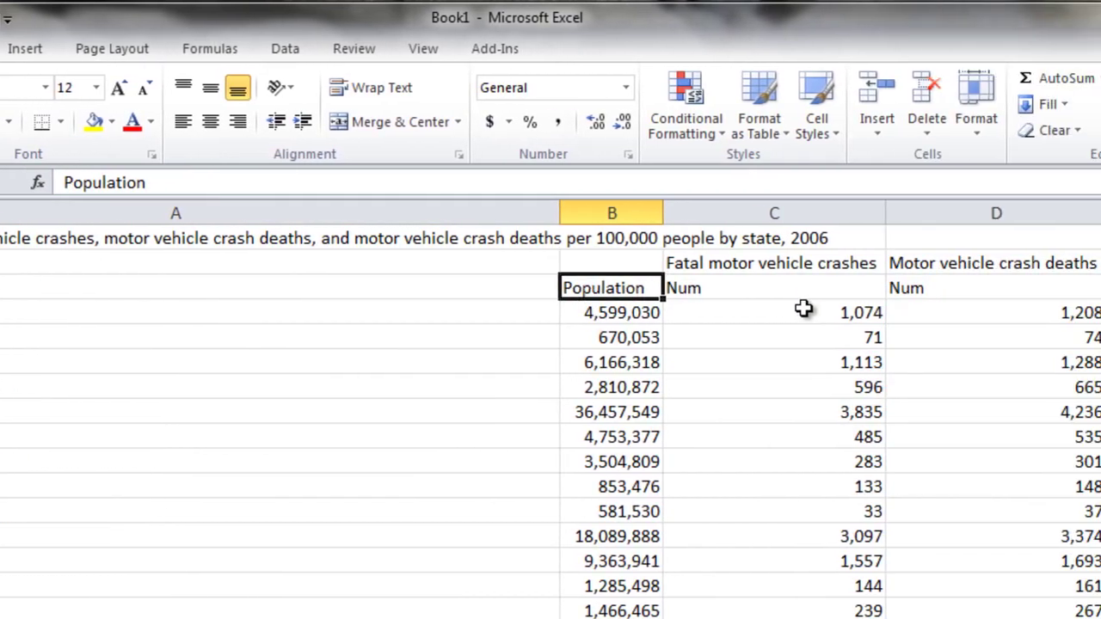
Step: Rename the C3 header to 'Fatal Crashes' and D3 to 'Crash Deaths'
click(669, 292)
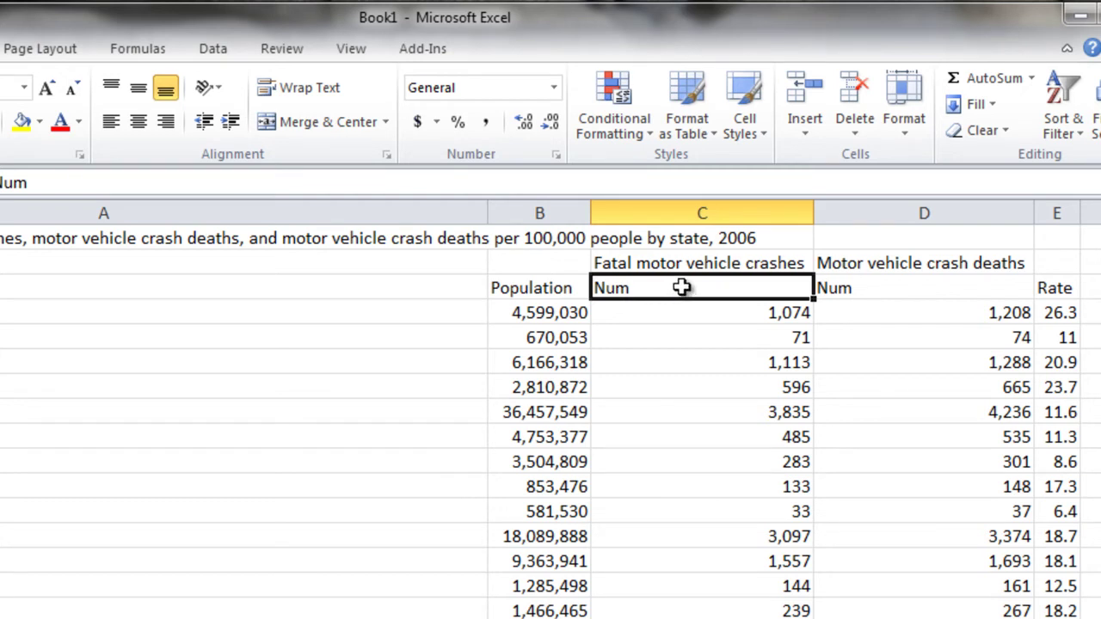
text(Fatal )
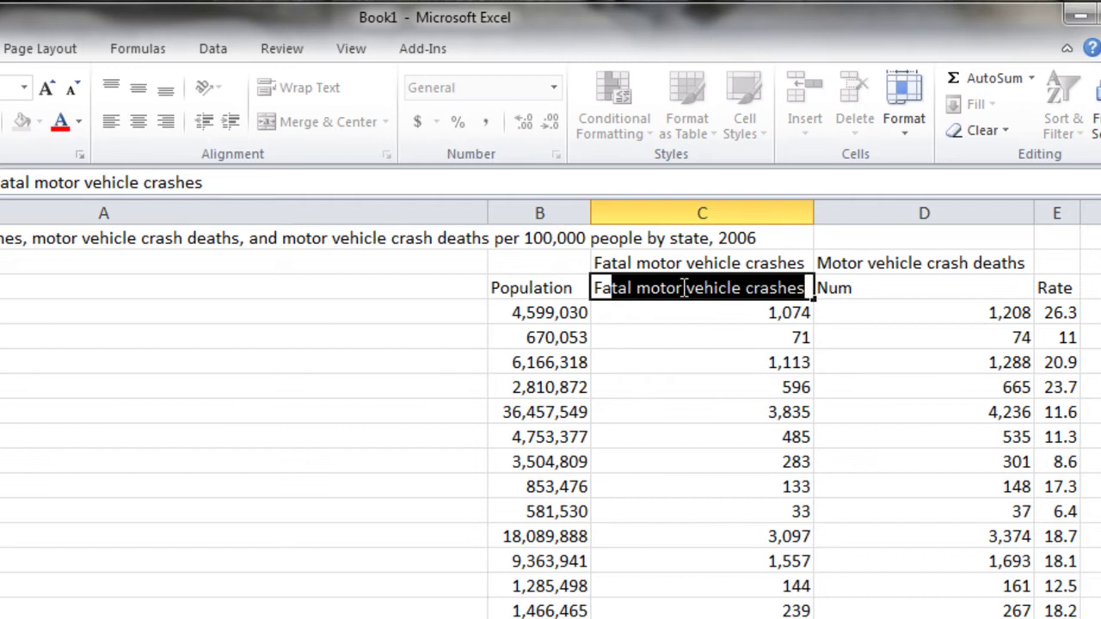
text(Crashes)
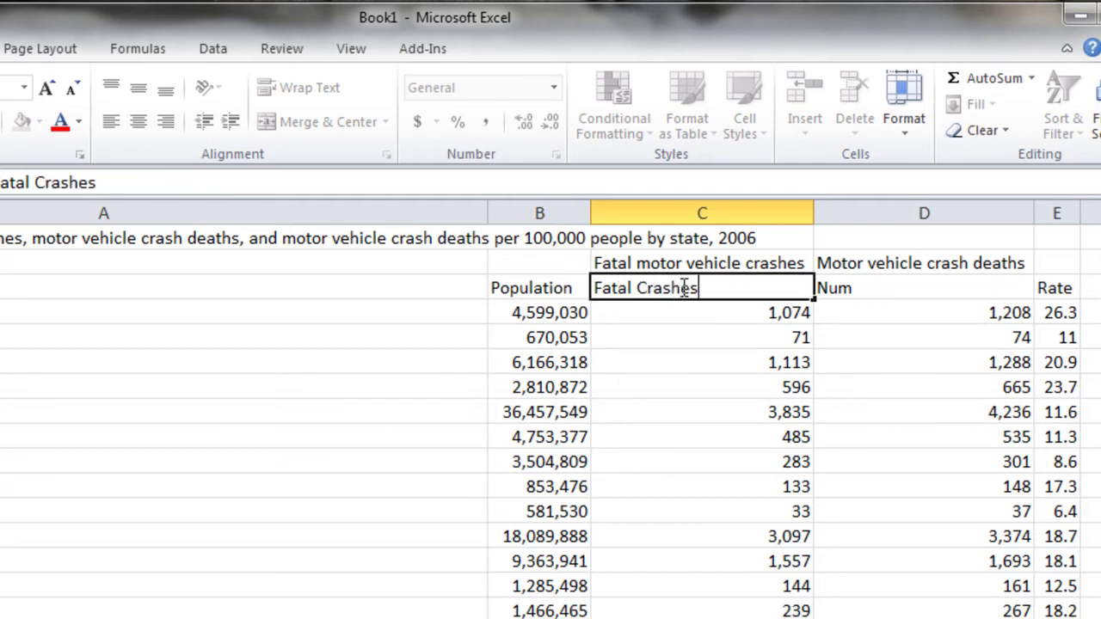
key(Tab)
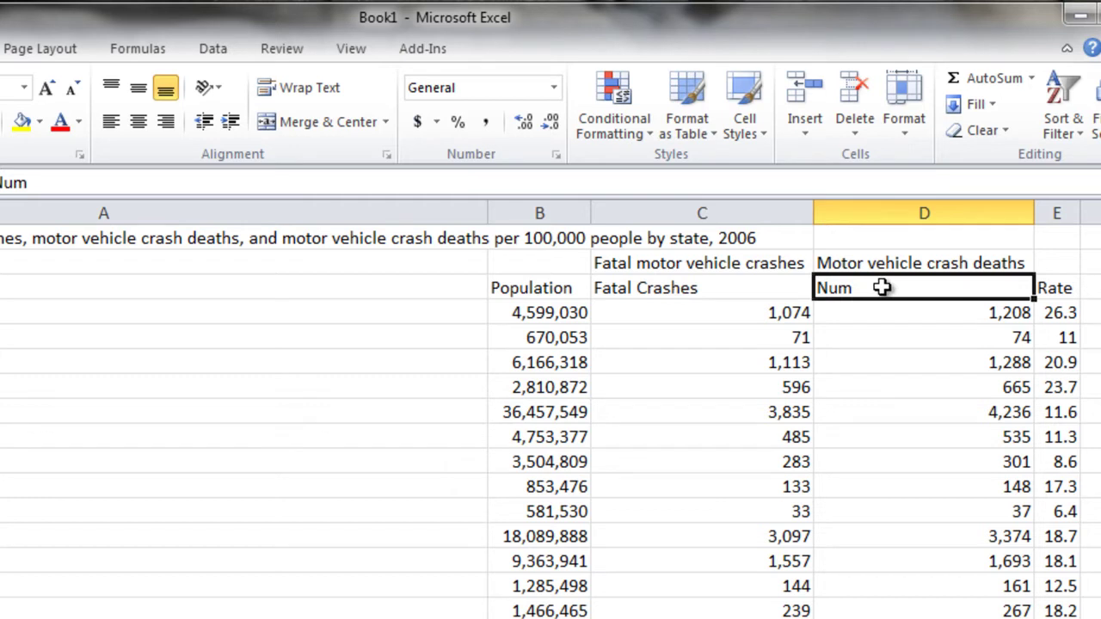
text(Crash)
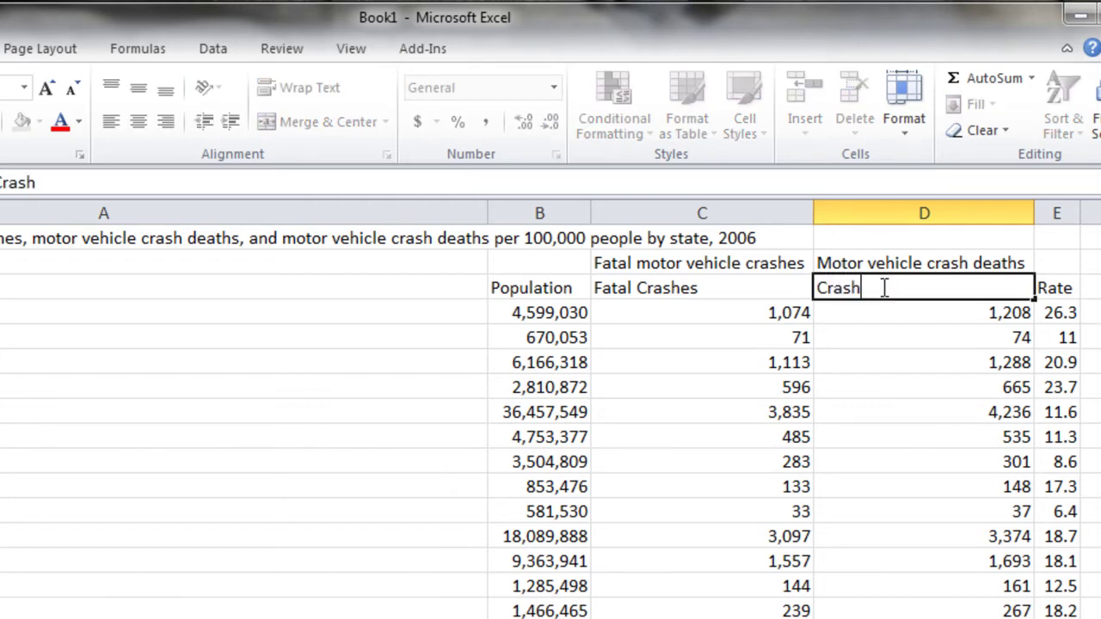
text( Deatc)
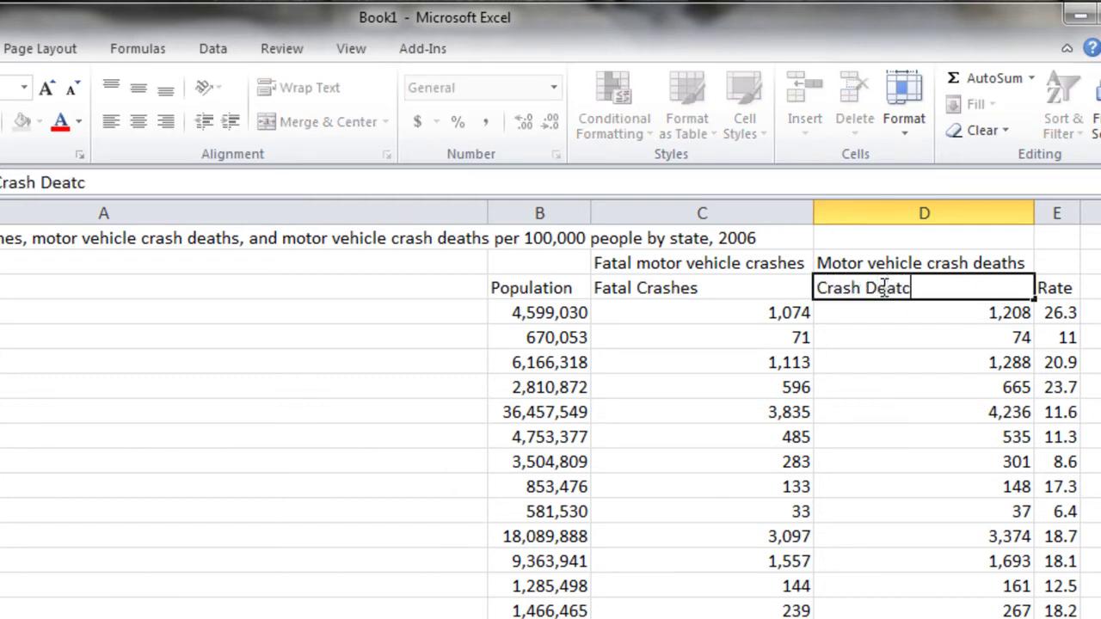
key(BackSpace)
text(hs)
click(1061, 289)
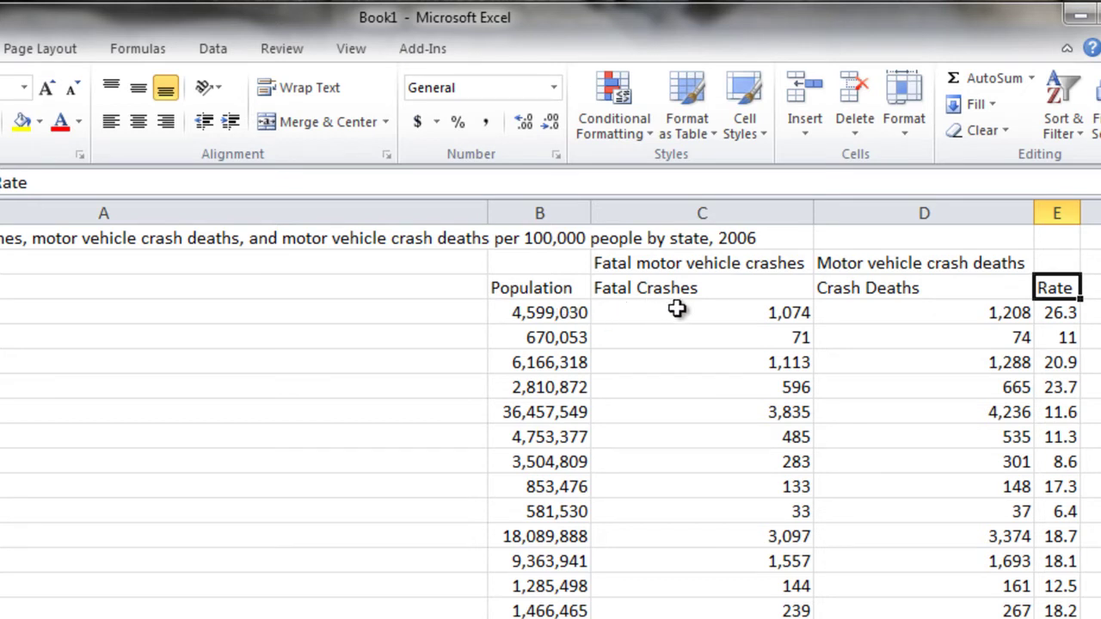
Step: Delete the Rate column and bold the row 3 headings from B3 across
right_click(1053, 211)
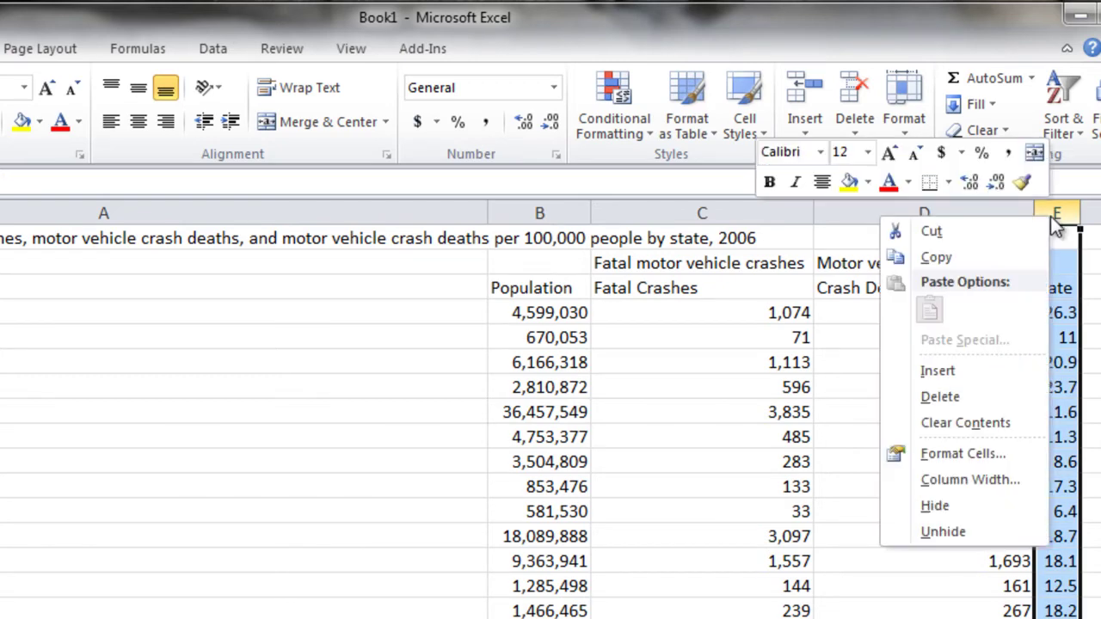
click(971, 399)
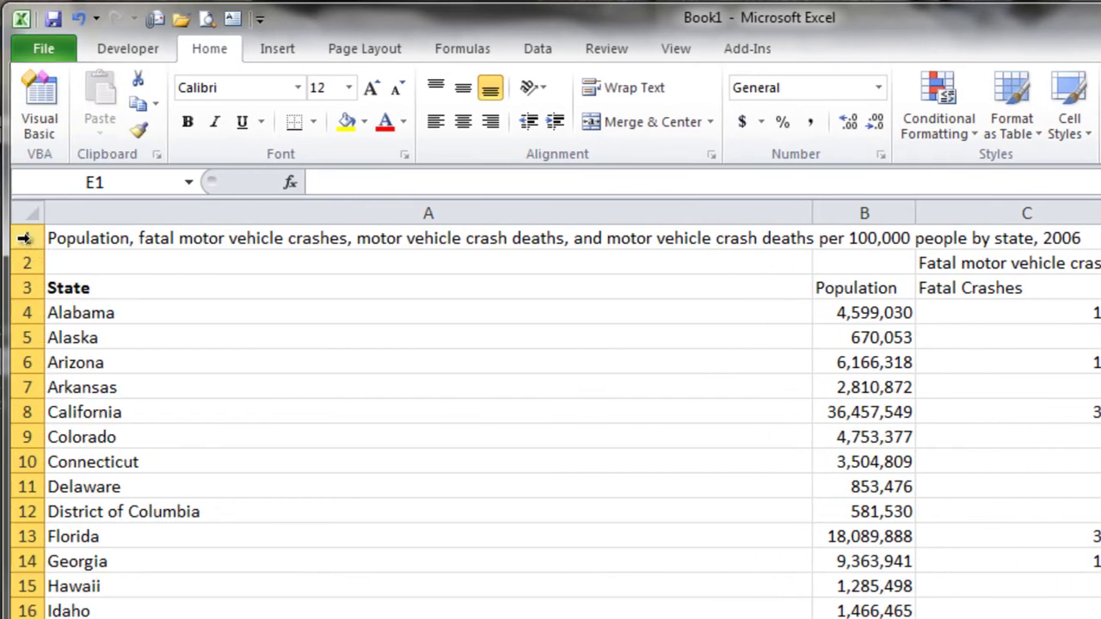
drag(25, 239, 24, 262)
drag(846, 288, 1100, 288)
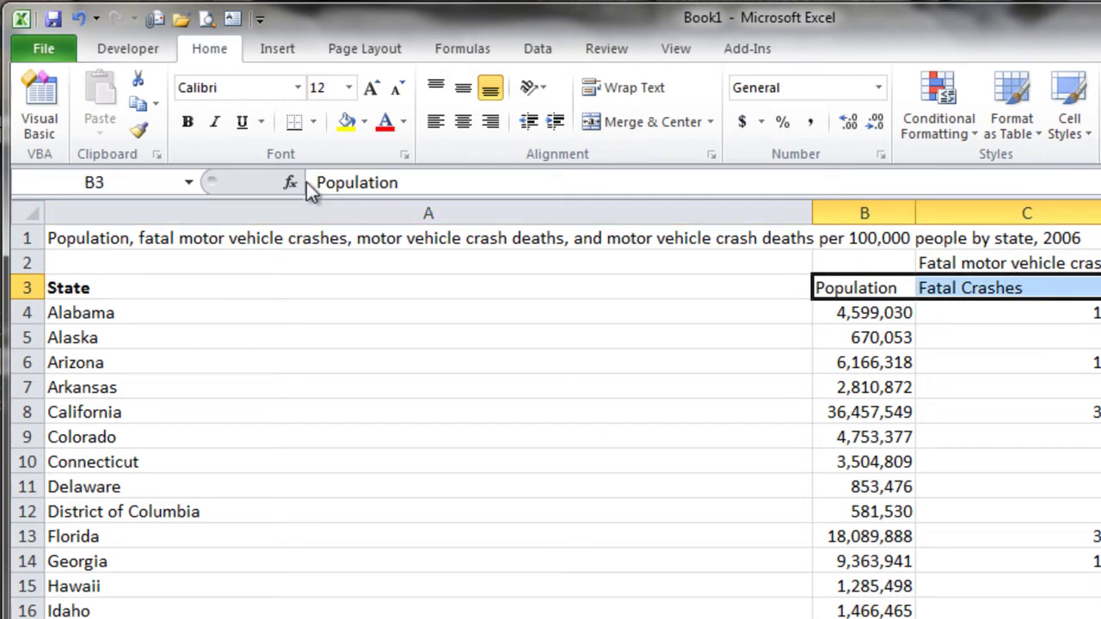
click(191, 127)
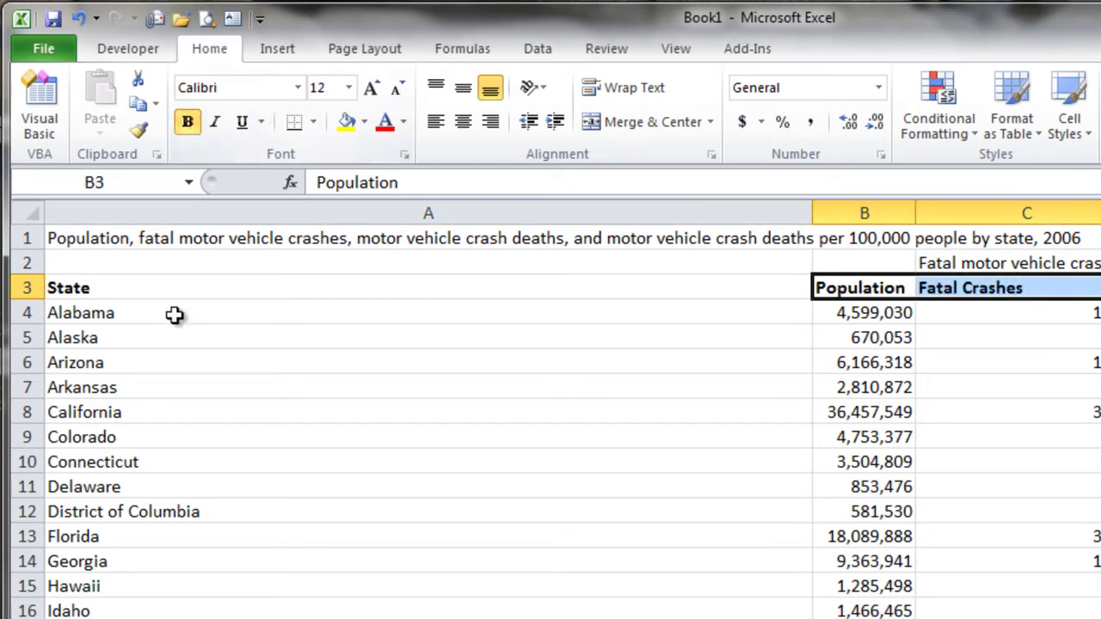
Step: Delete the report title row and the blank row beneath it (rows 1–2)
click(19, 238)
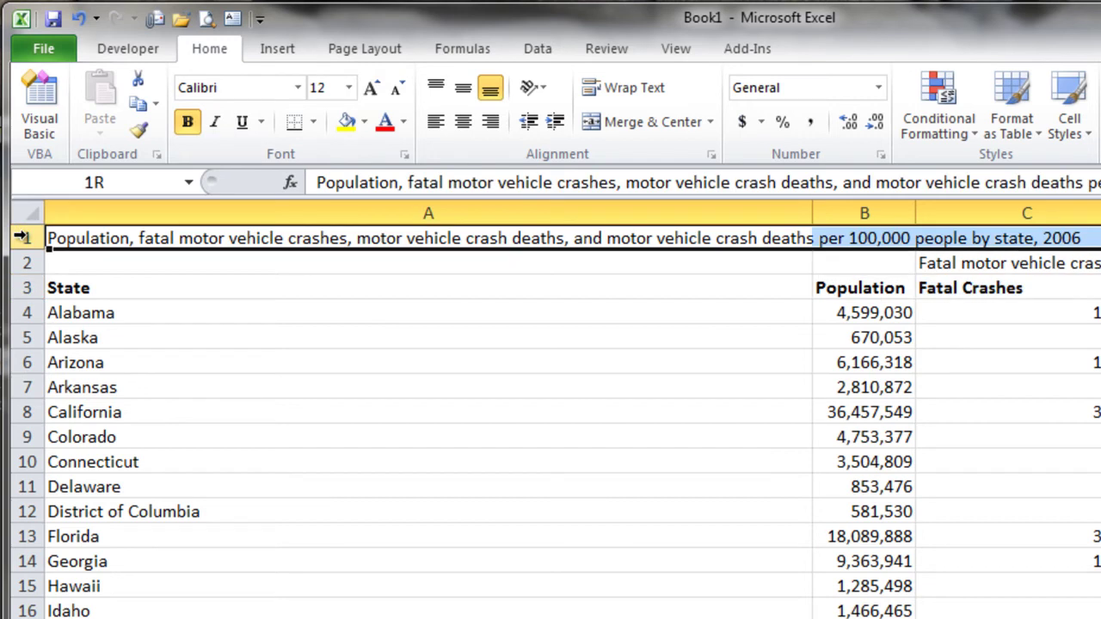
drag(21, 237, 25, 261)
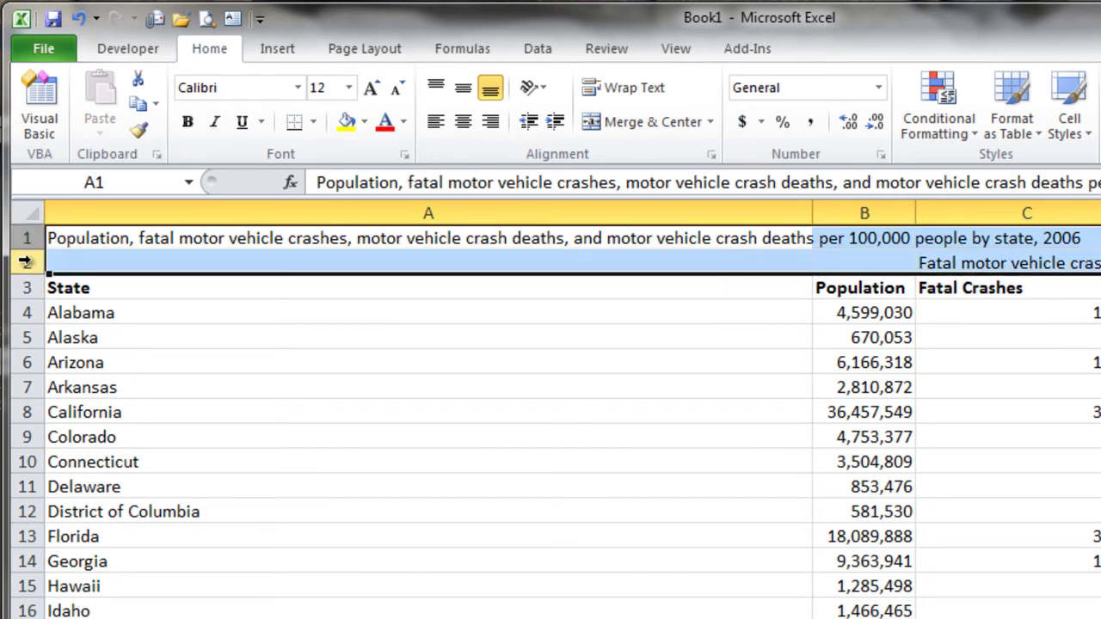
right_click(26, 261)
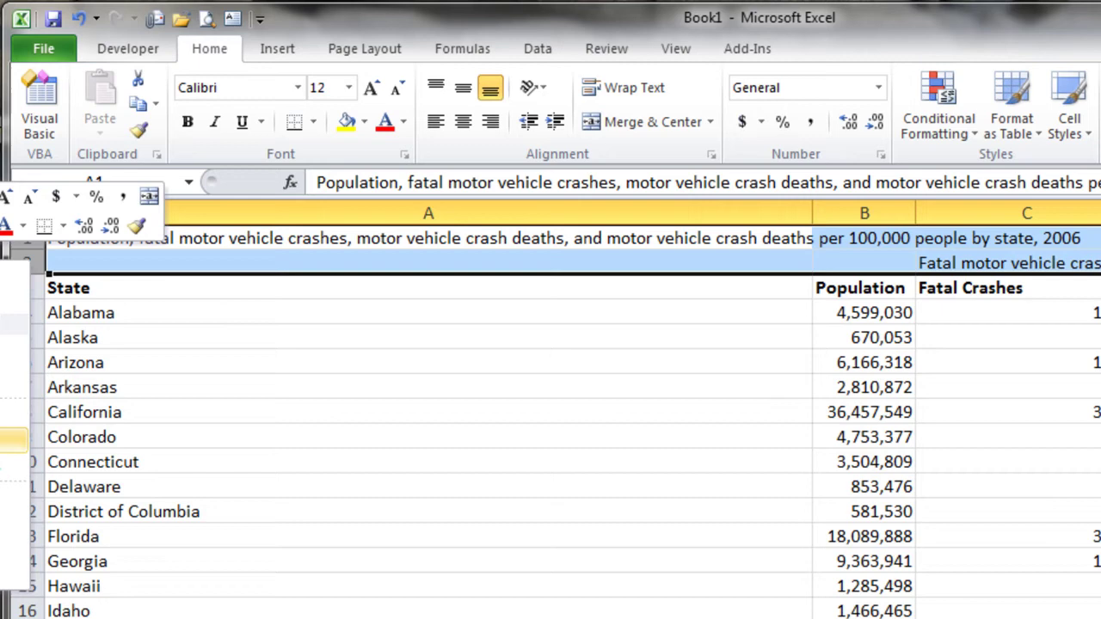
click(13, 443)
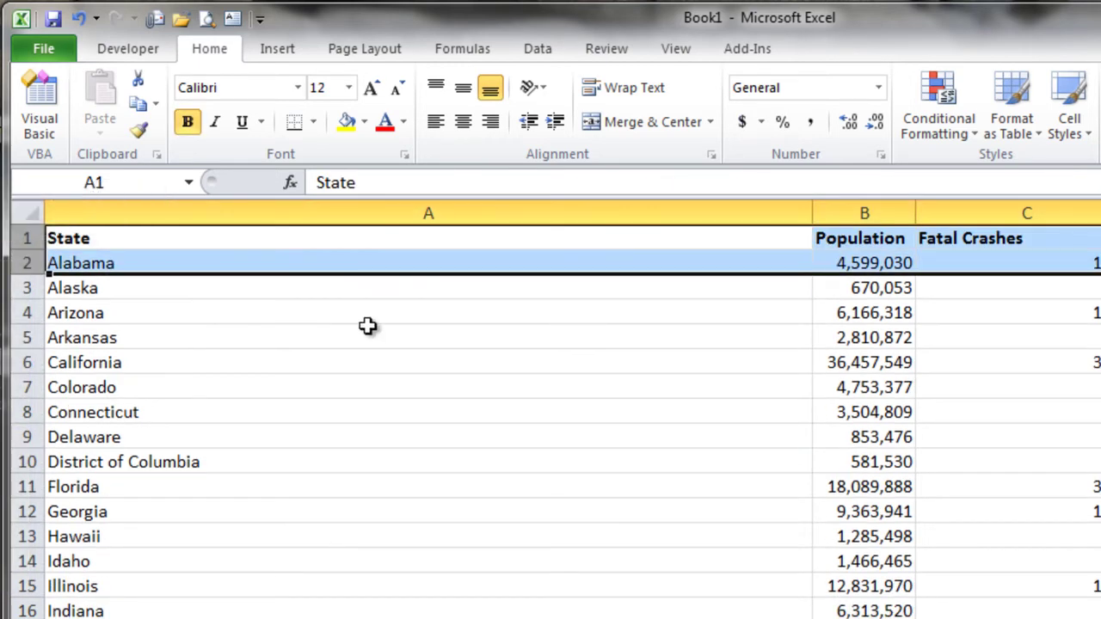
Step: Clear the contents of the U.S. Total row below Wyoming
click(290, 247)
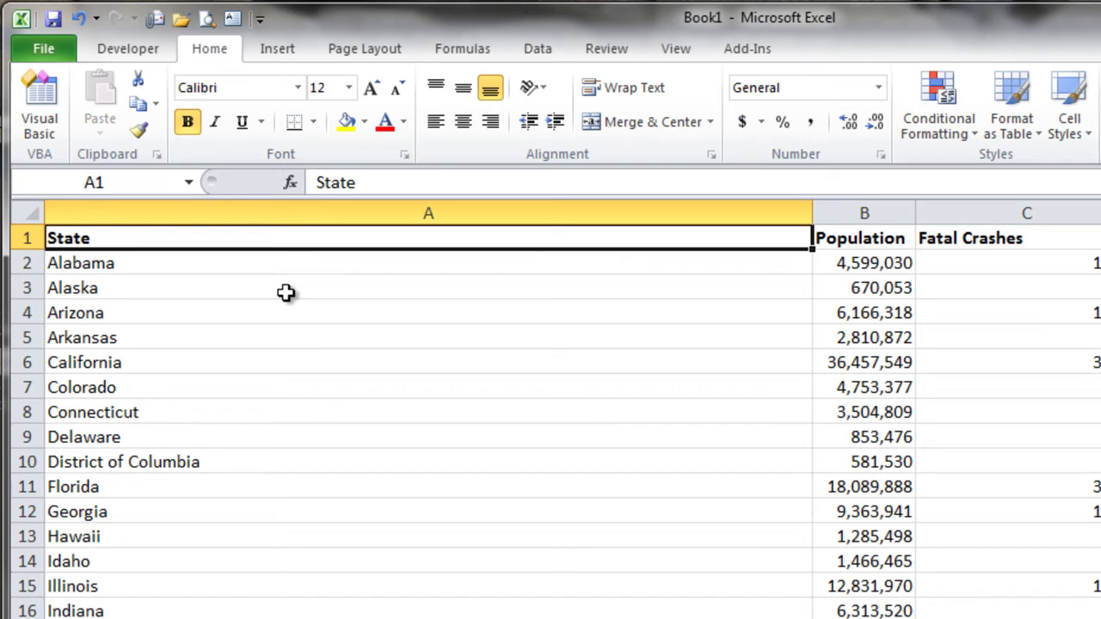
scroll(285, 292, down, 13)
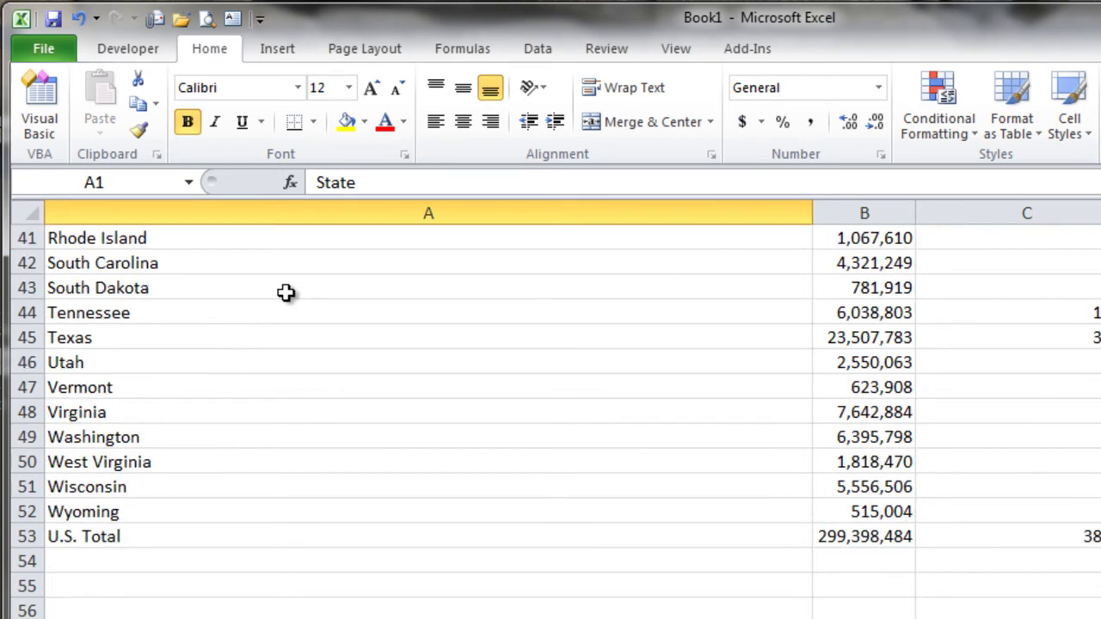
click(25, 537)
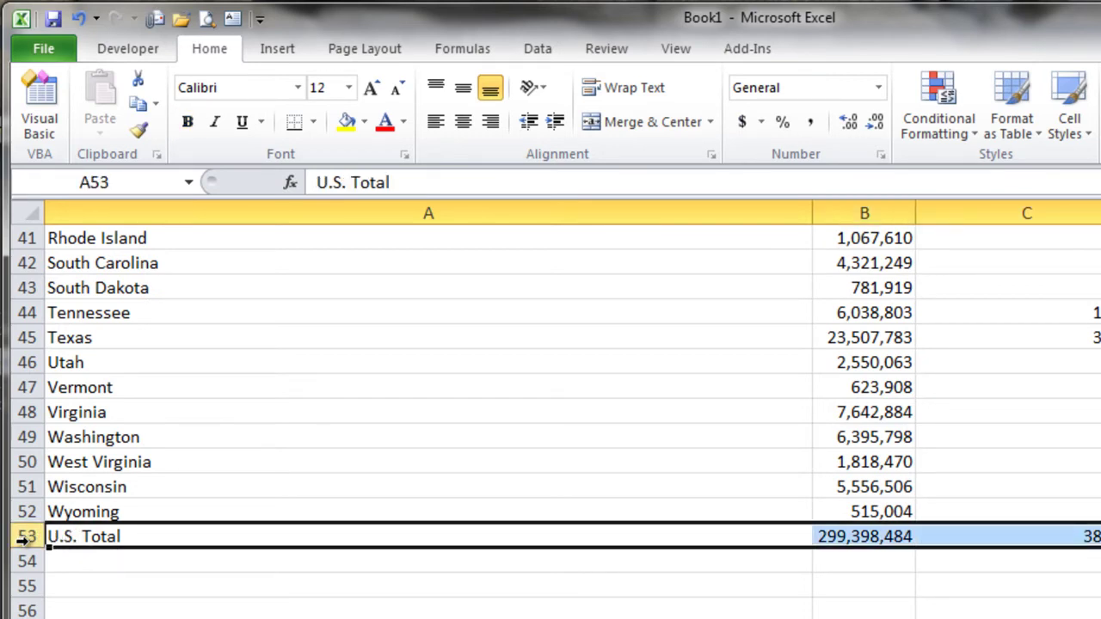
right_click(31, 550)
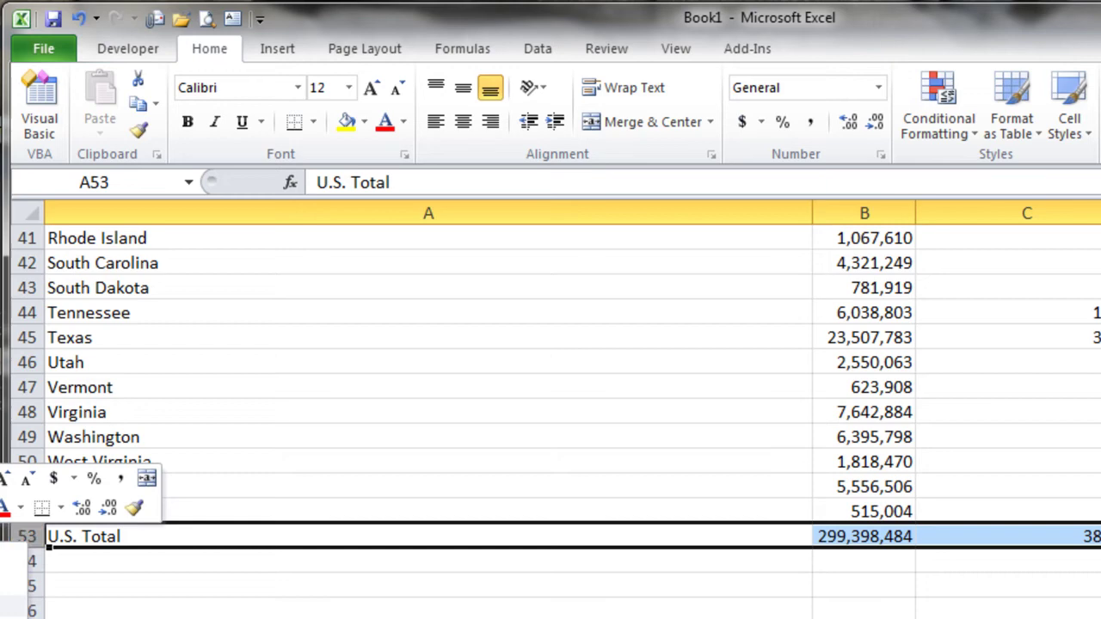
click(129, 613)
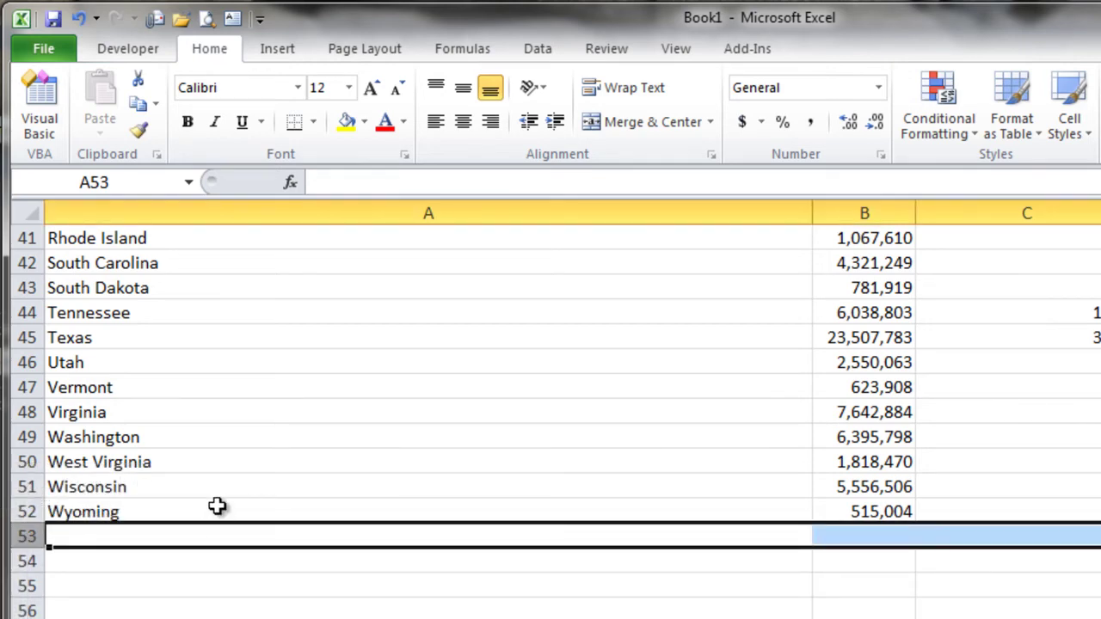
Step: Autofit column A, widen column B, and narrow columns C and D to fit
scroll(217, 508, up, 13)
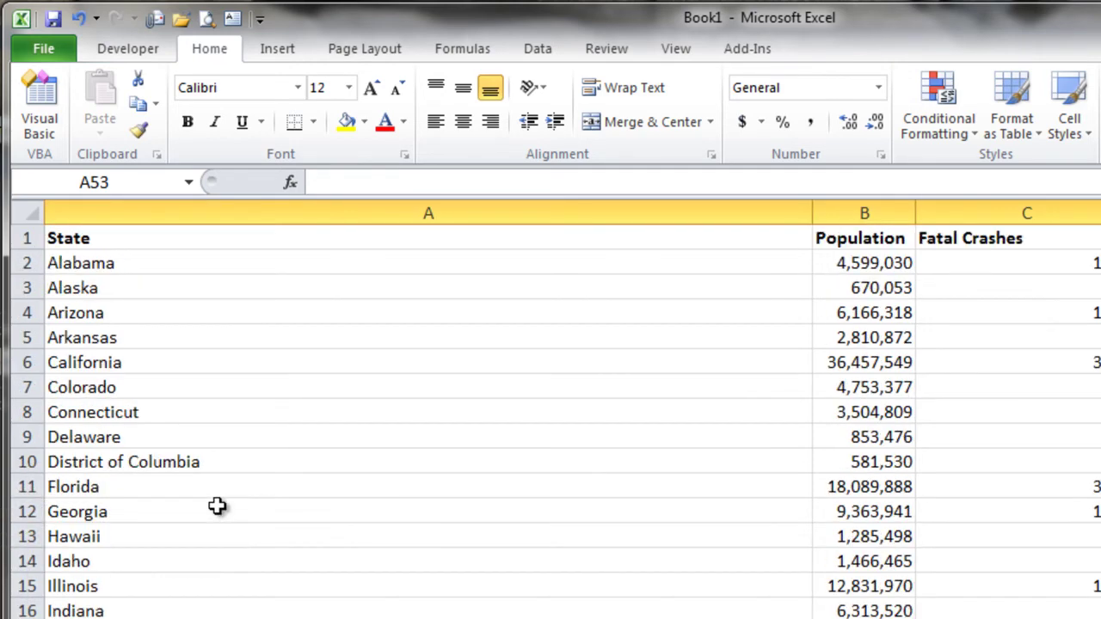
double_click(813, 215)
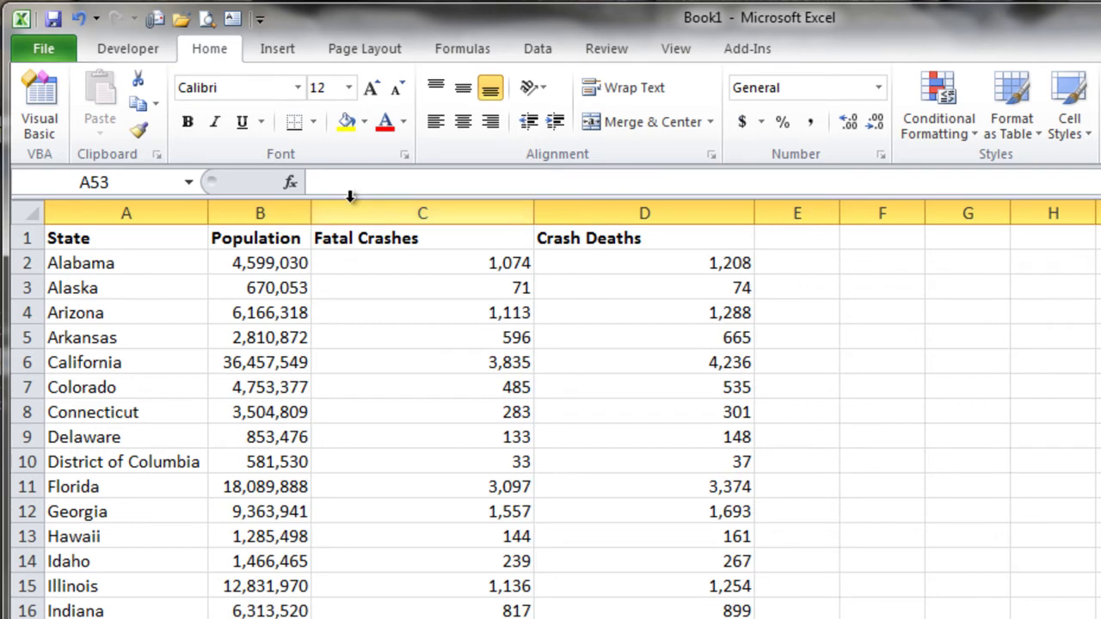
drag(310, 215, 357, 216)
drag(580, 217, 474, 226)
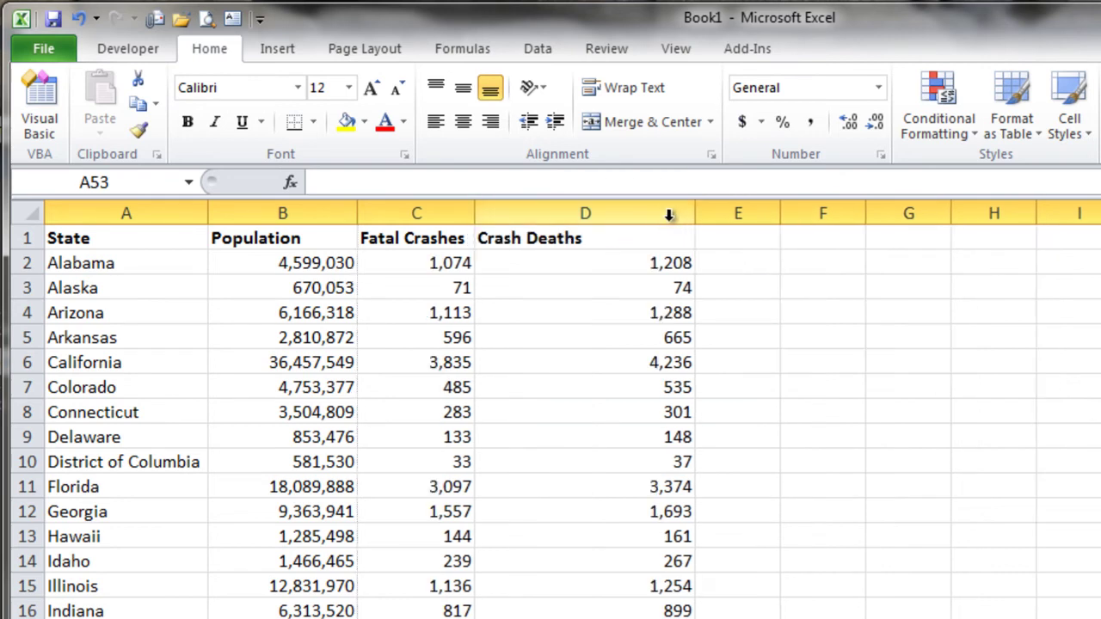
drag(699, 221, 600, 225)
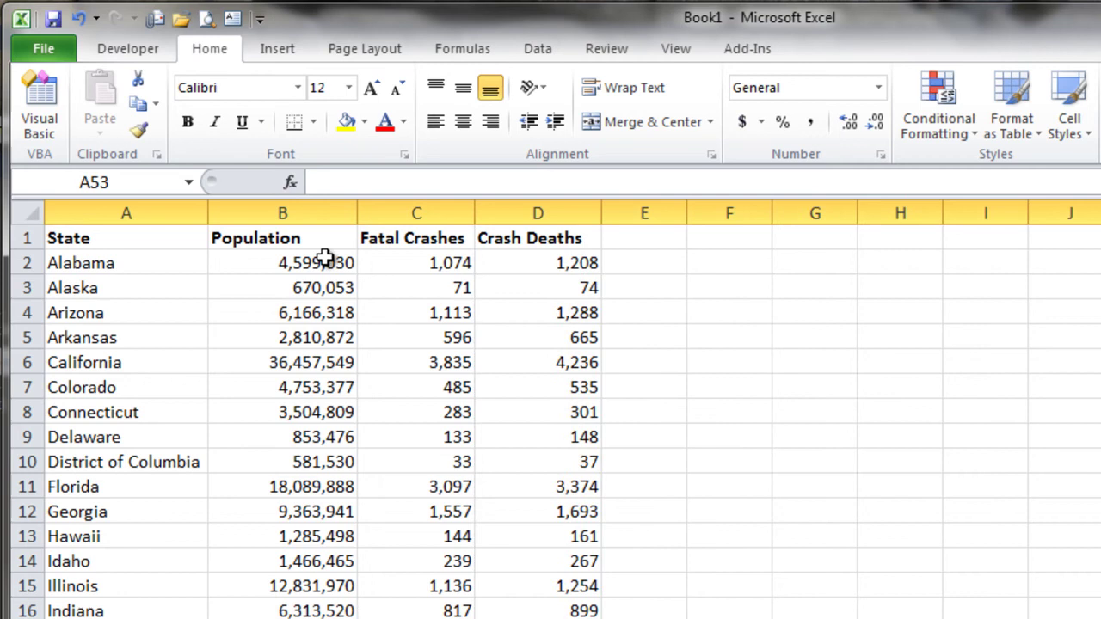
drag(147, 238, 514, 240)
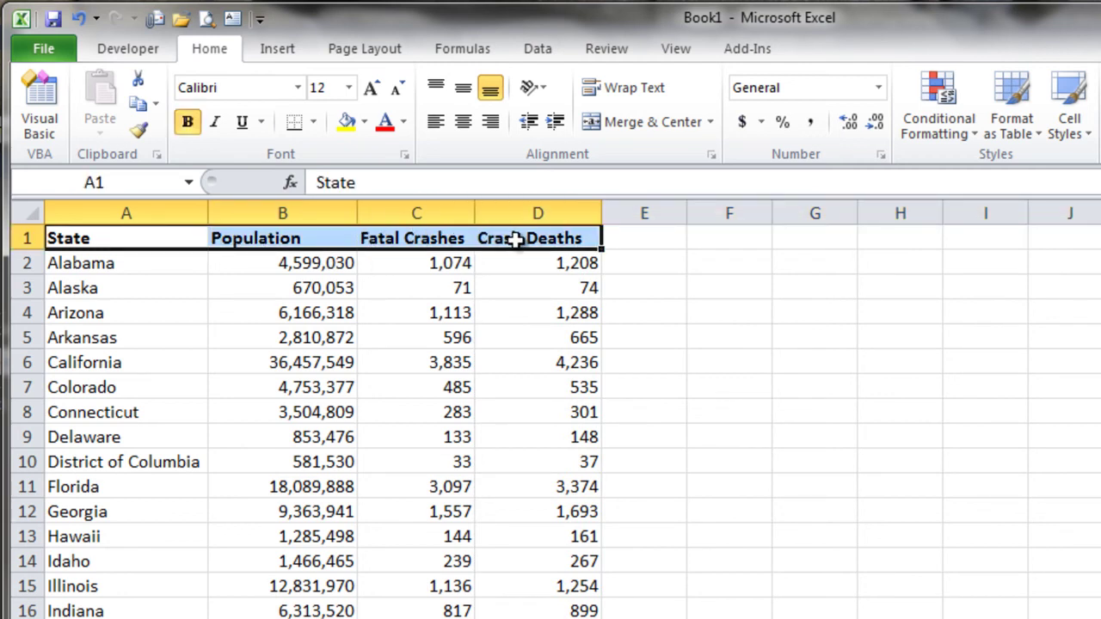
Step: Center the A1:D1 headings with a yellow fill, then select the State cell
click(463, 126)
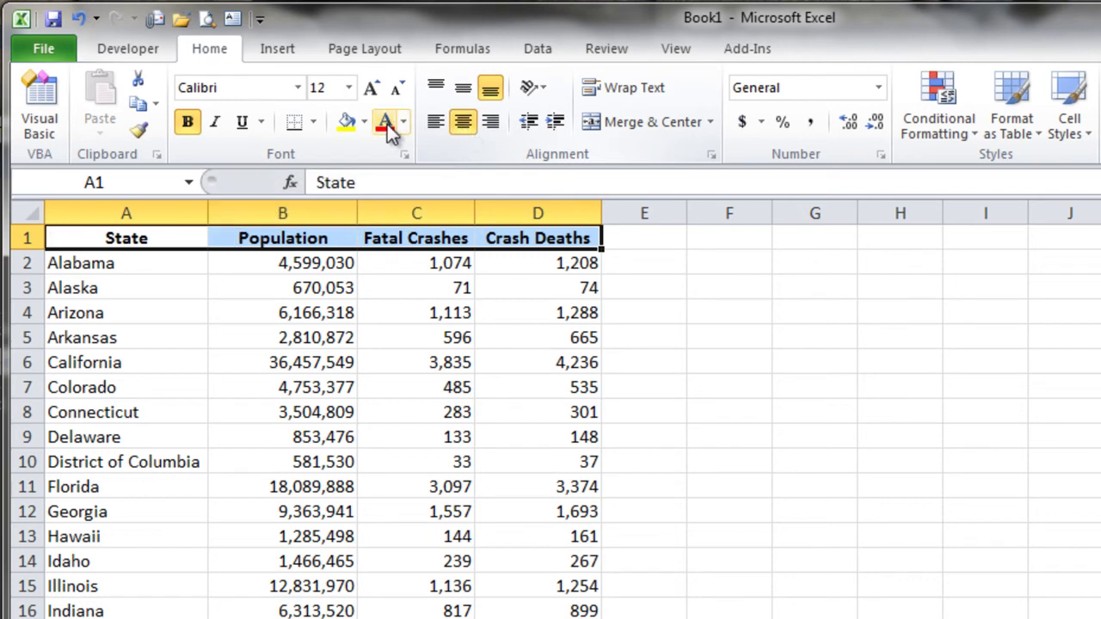
click(349, 123)
click(507, 315)
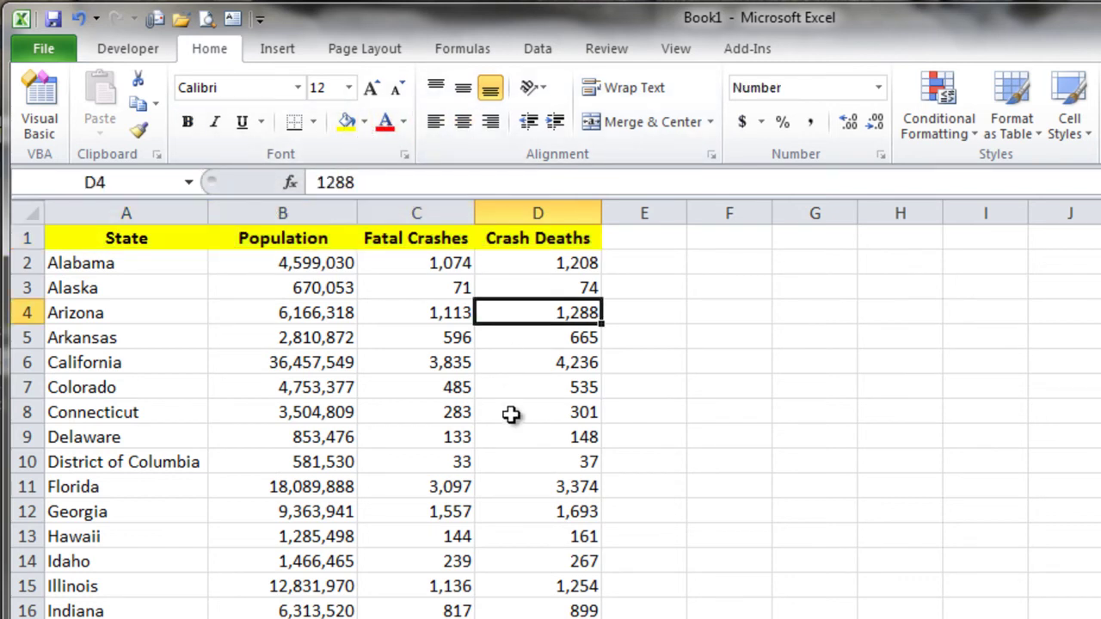
click(102, 239)
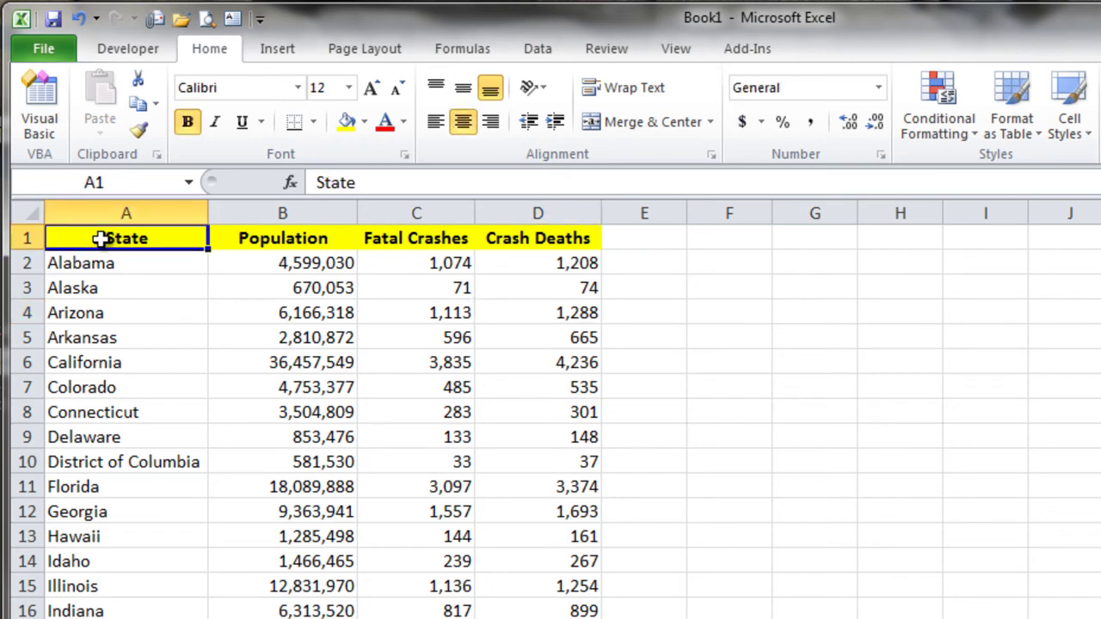
click(538, 52)
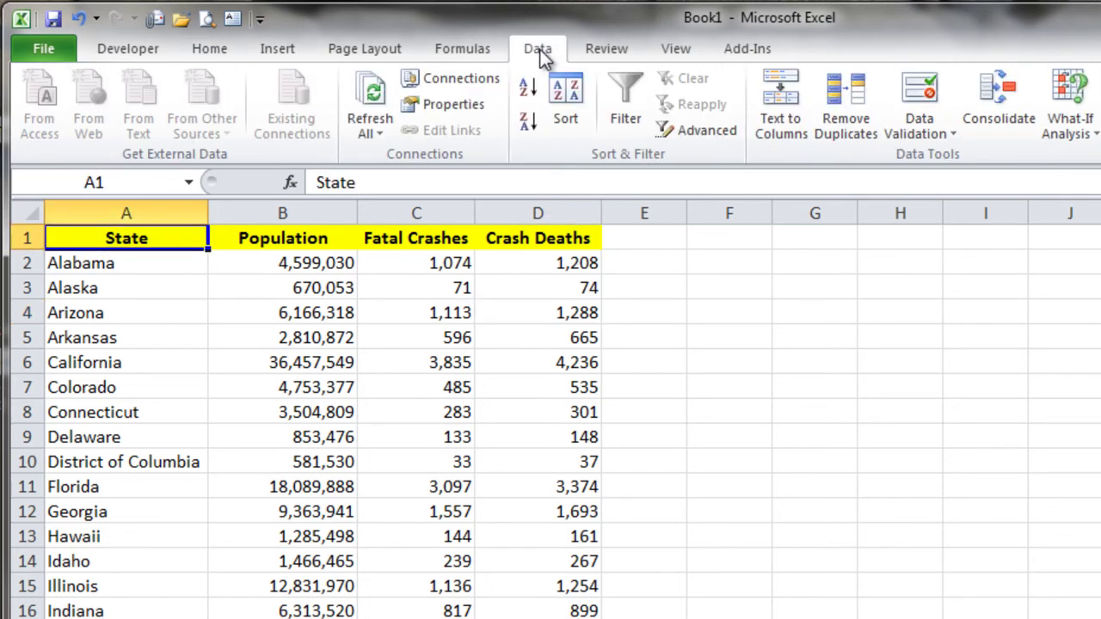
Step: Turn on header filters and sort states by Population largest to smallest, putting California first
click(623, 91)
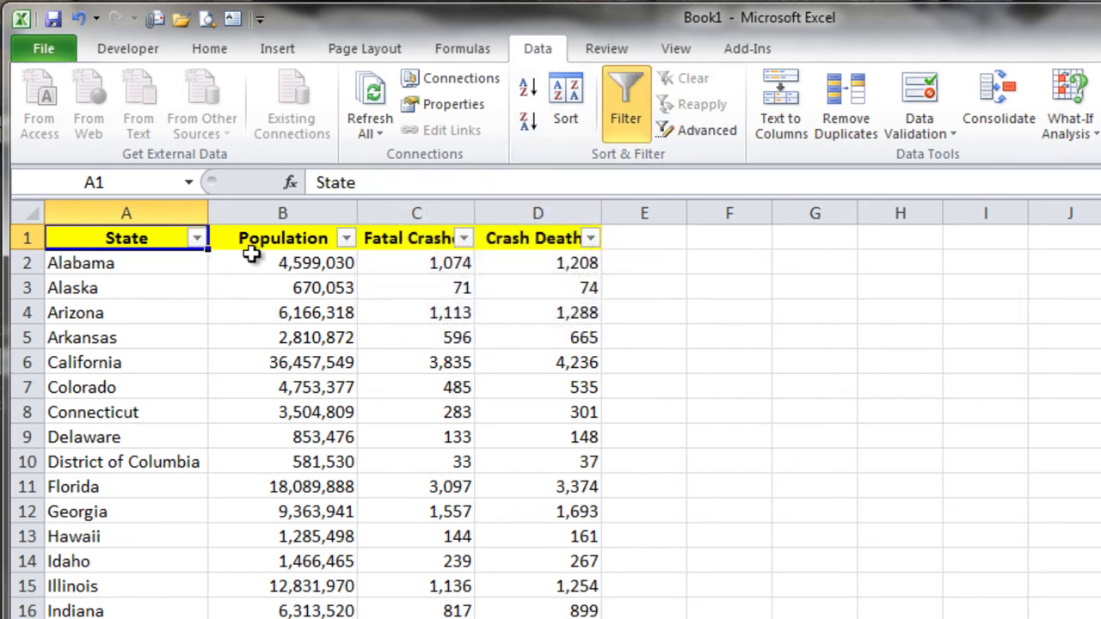
click(348, 239)
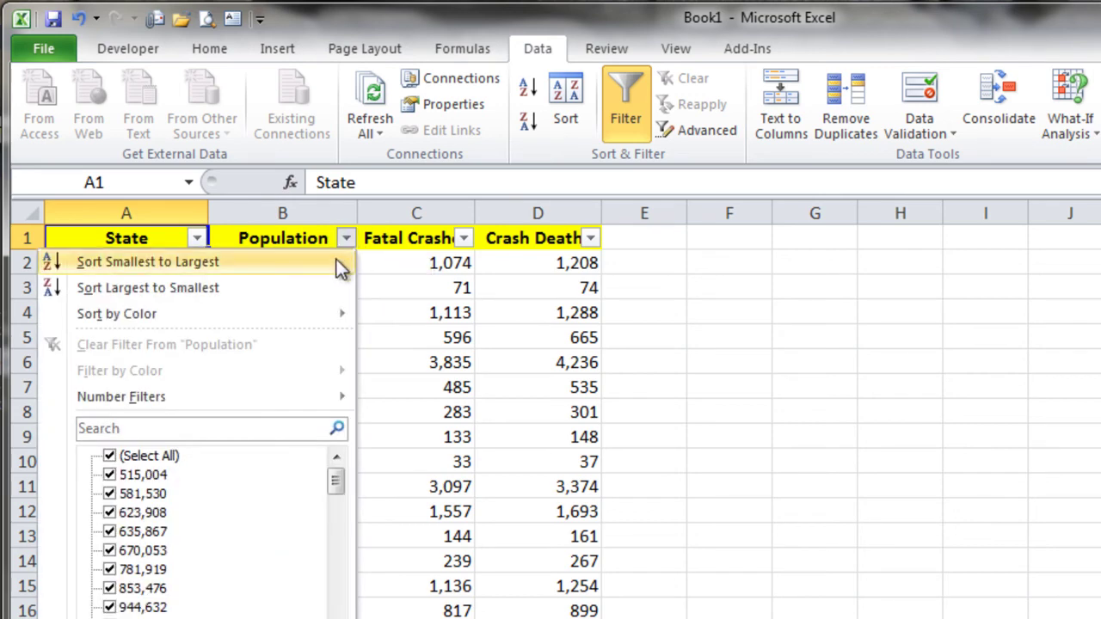
click(337, 290)
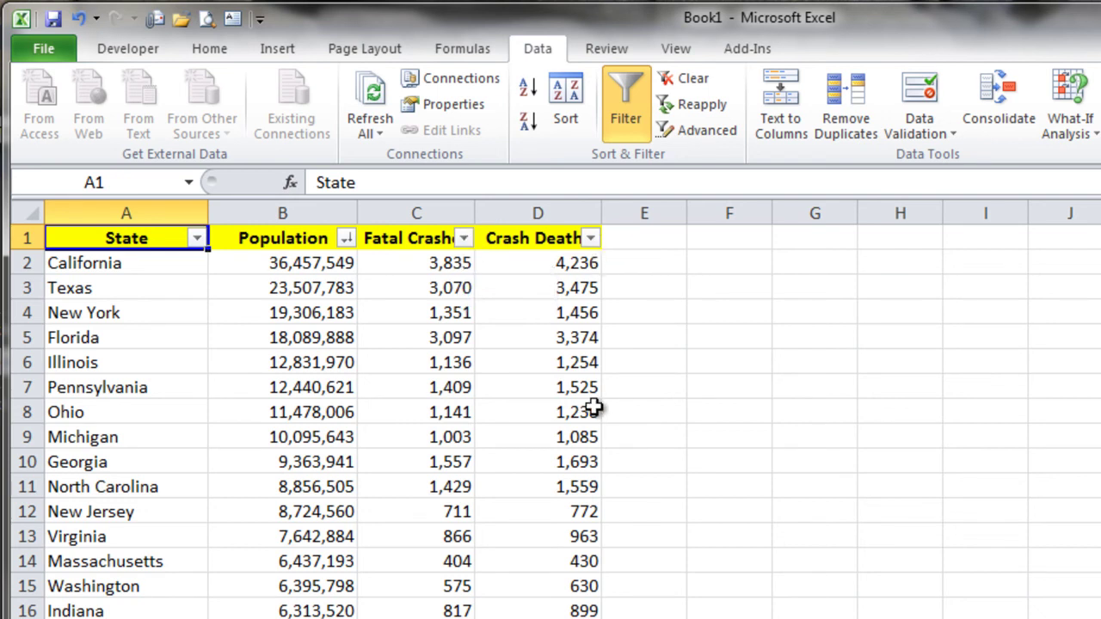
click(654, 241)
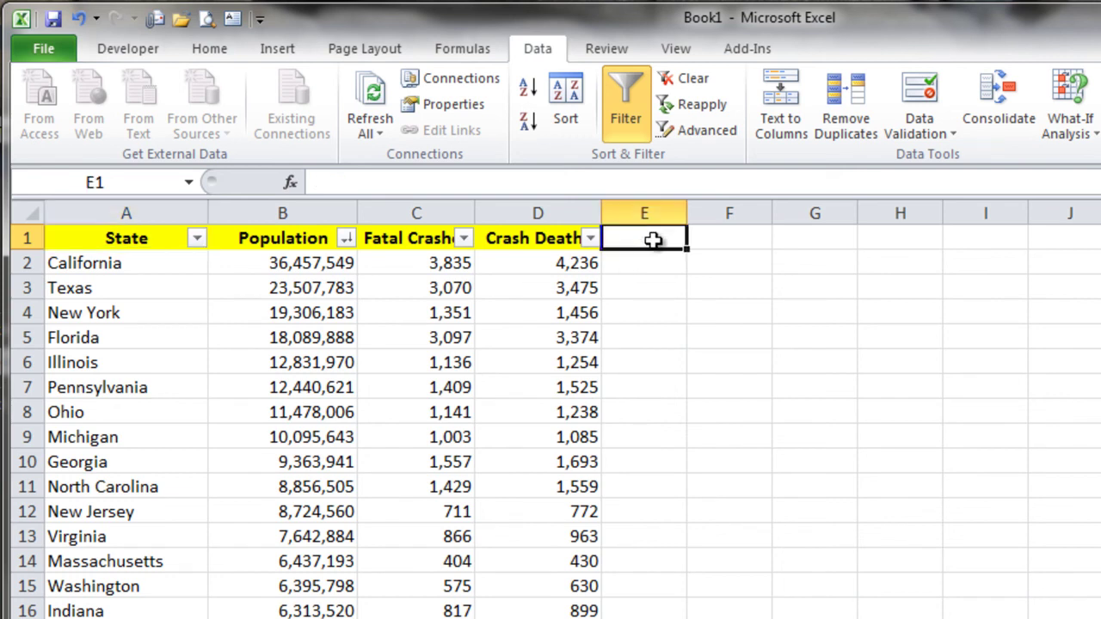
click(654, 259)
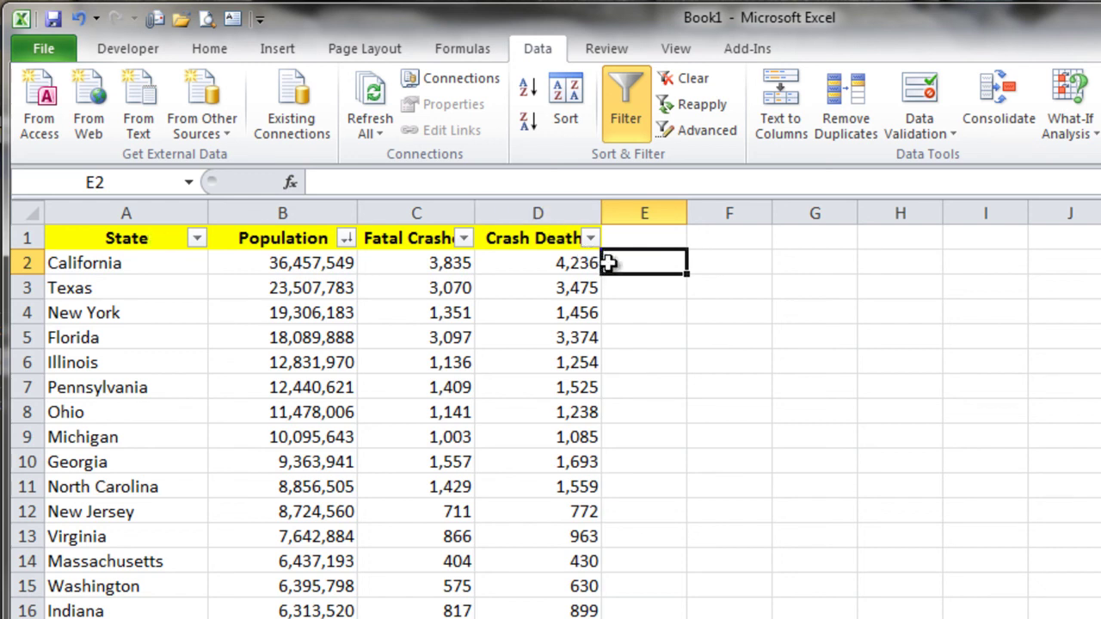
click(119, 237)
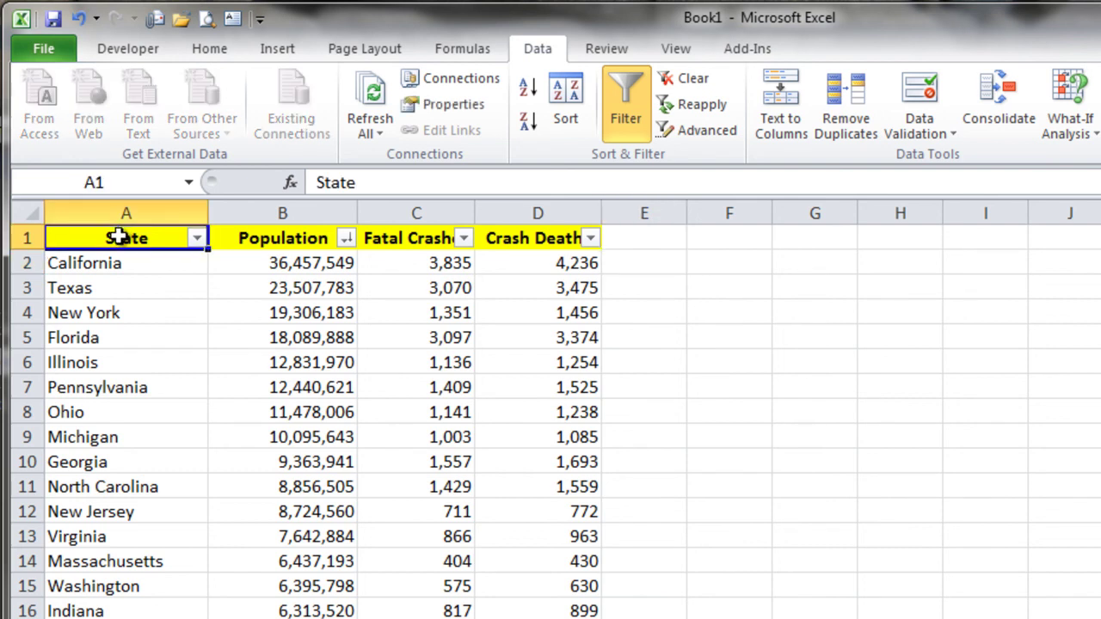